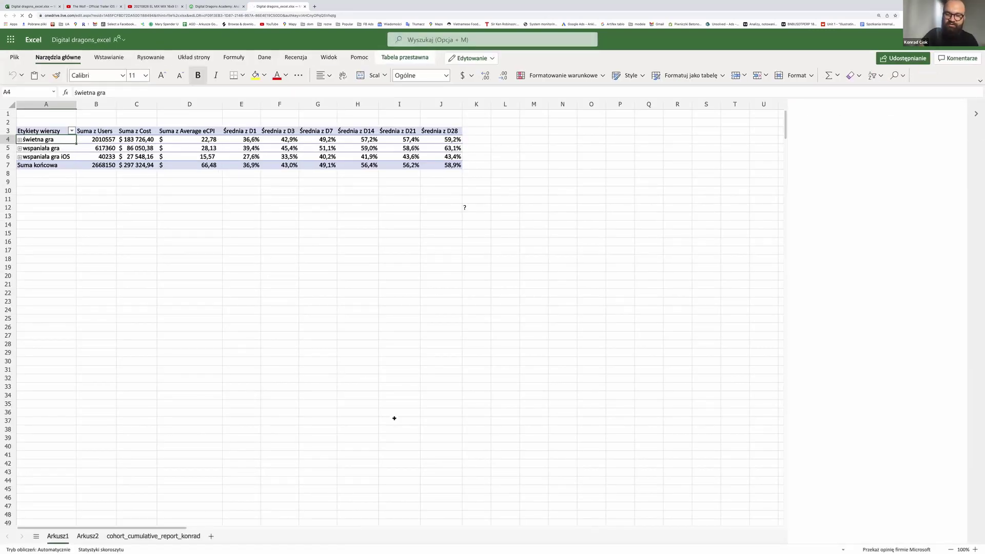
# Examine the "świetna gra" summary row across users, cost, average eCPI and the D1 to D28 columns of the pivot table
pyautogui.press('super+plus')
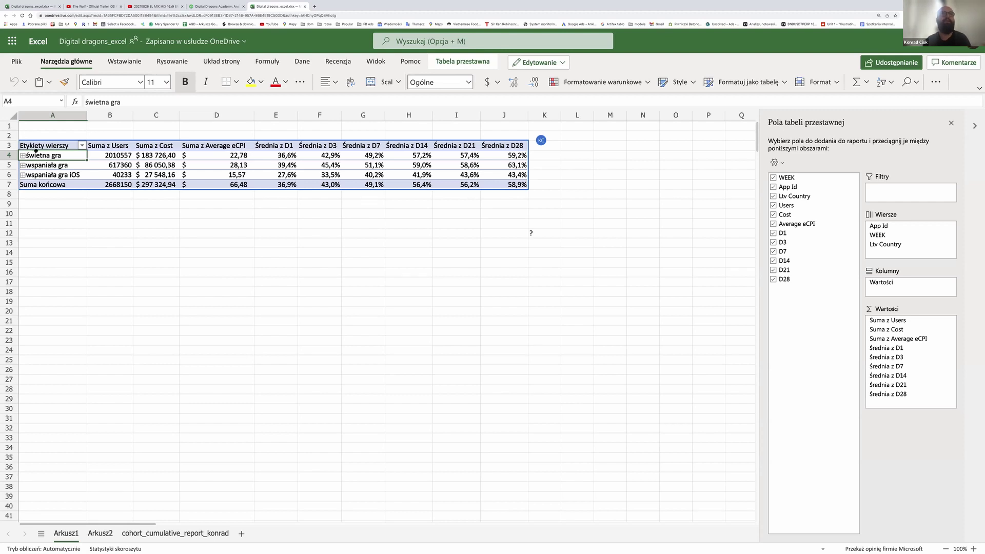
pyautogui.click(145, 155)
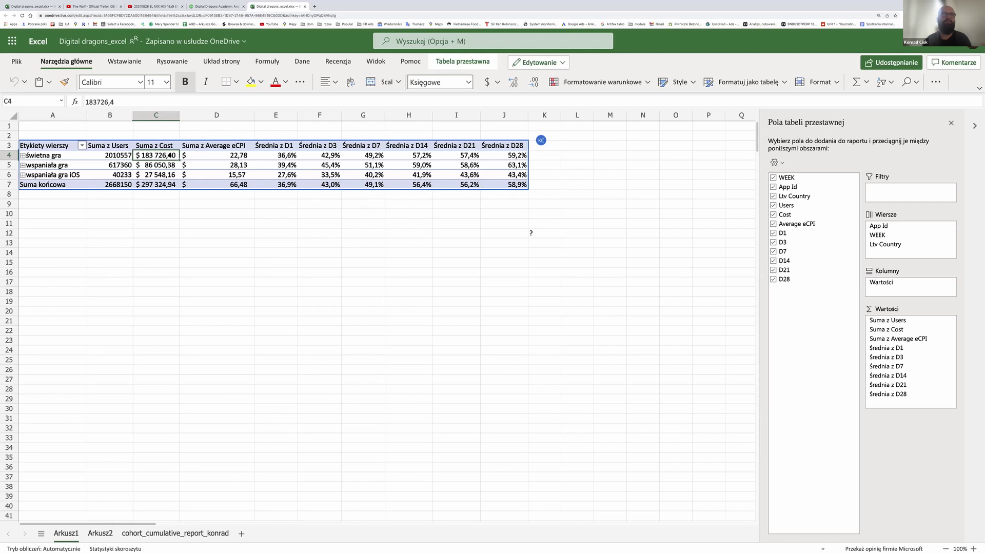
pyautogui.click(215, 155)
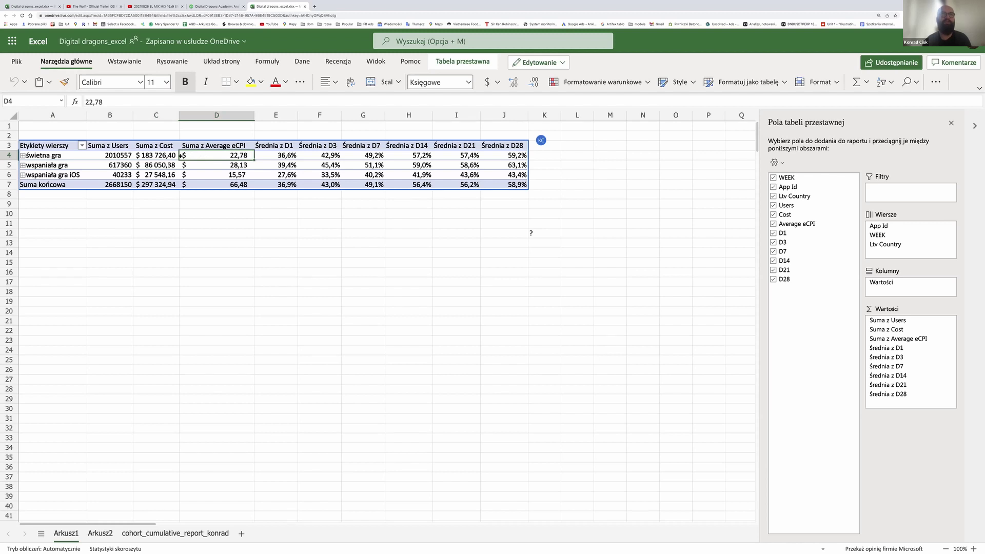
pyautogui.click(128, 155)
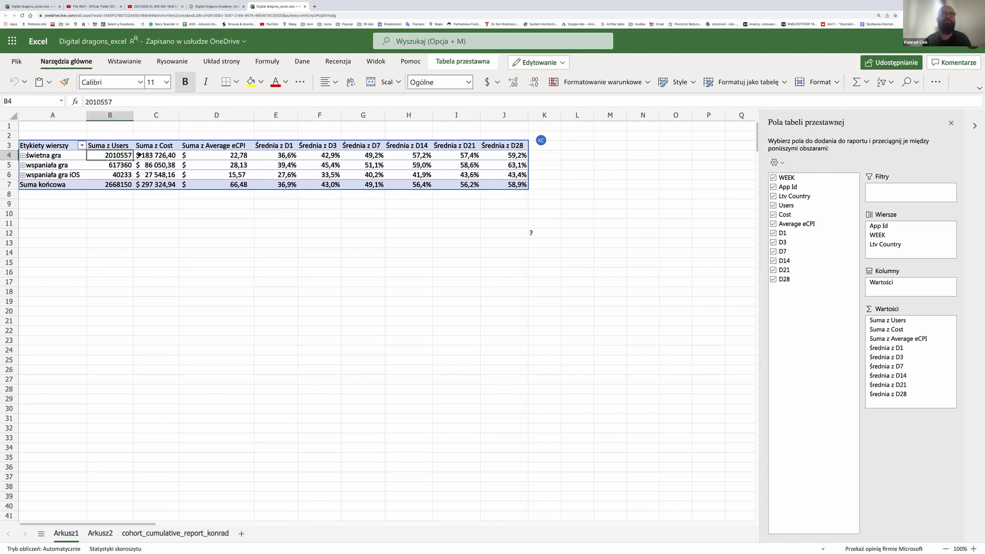
pyautogui.click(150, 155)
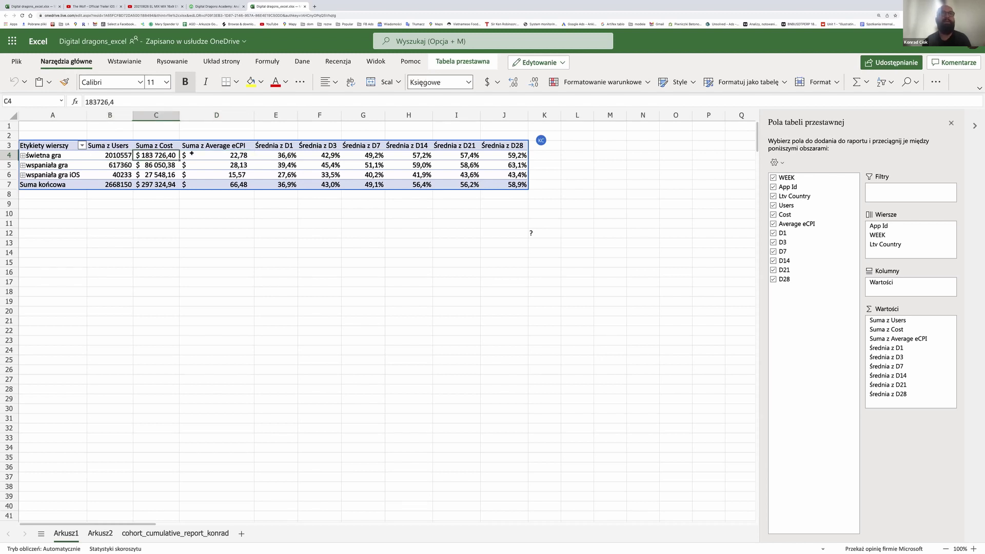
pyautogui.click(265, 154)
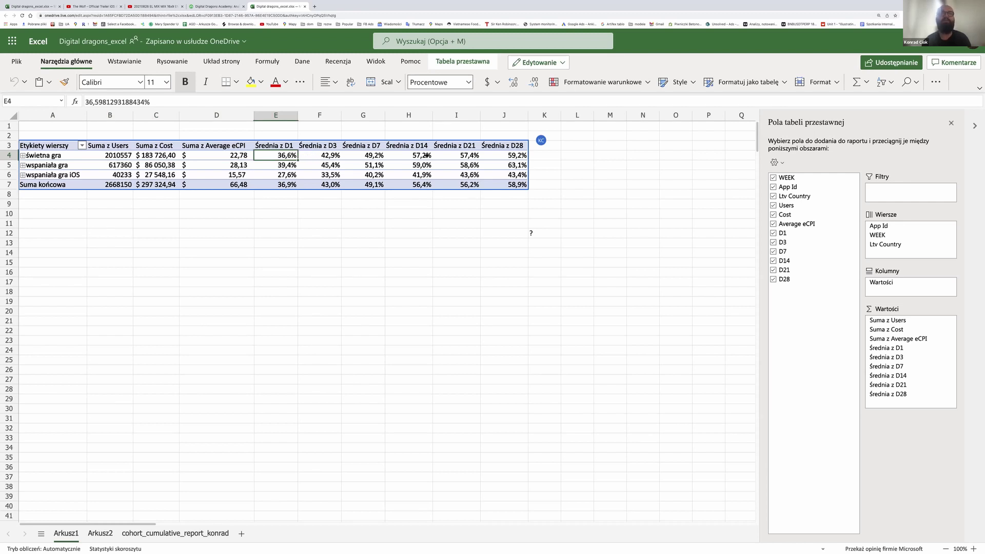
pyautogui.click(496, 155)
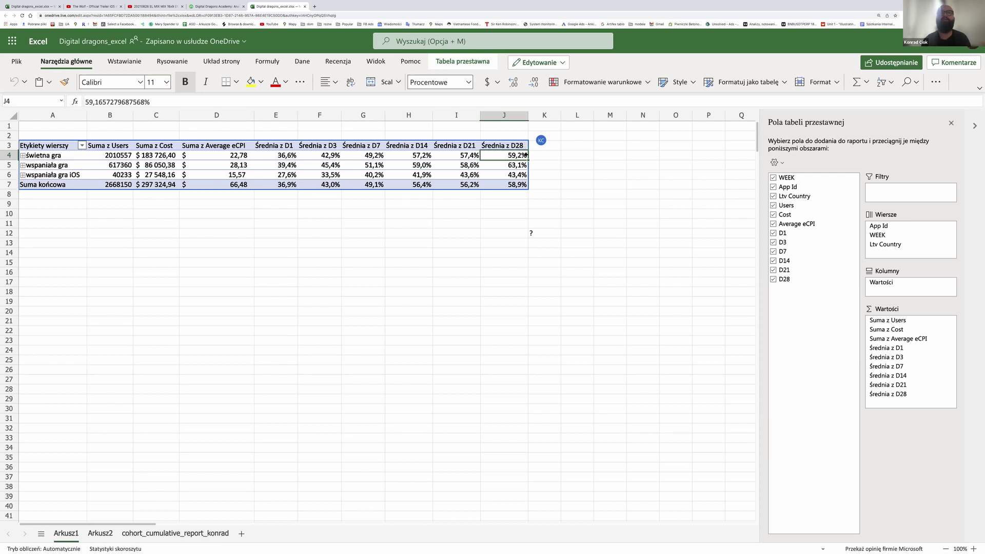
pyautogui.click(546, 155)
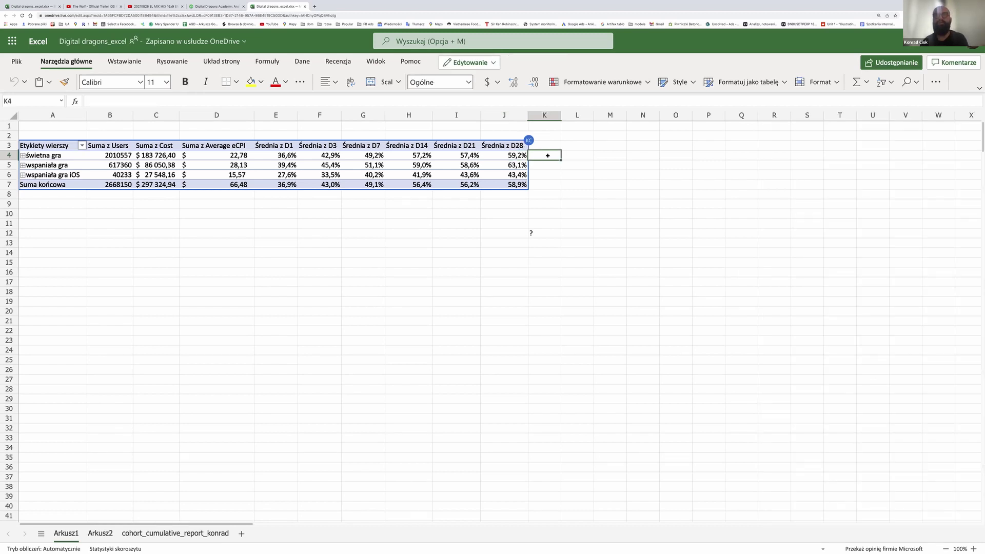
pyautogui.press('Right')
pyautogui.press('Right')
pyautogui.press('Right')
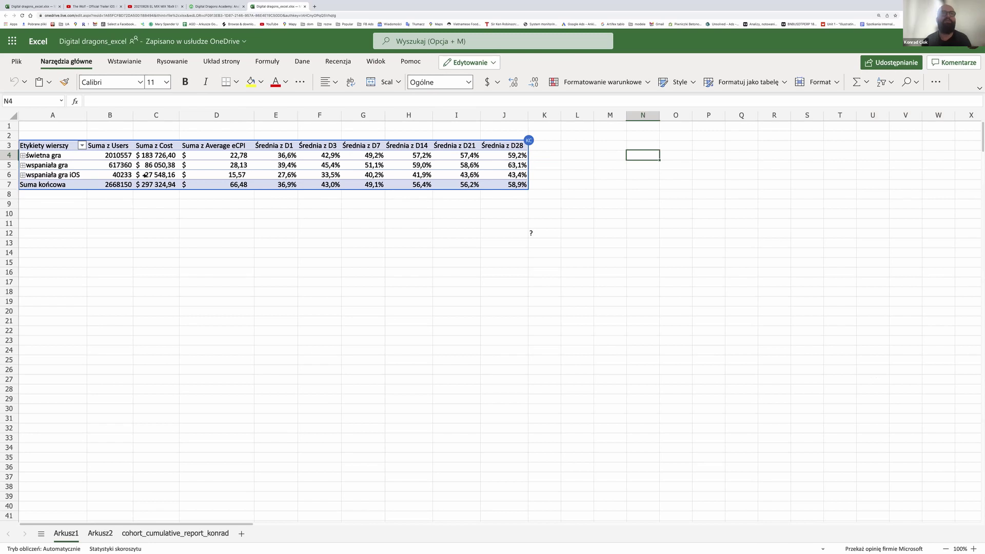
# Expand the "świetna gra" group in the pivot table and inspect the BR and KZ country rows
pyautogui.click(23, 156)
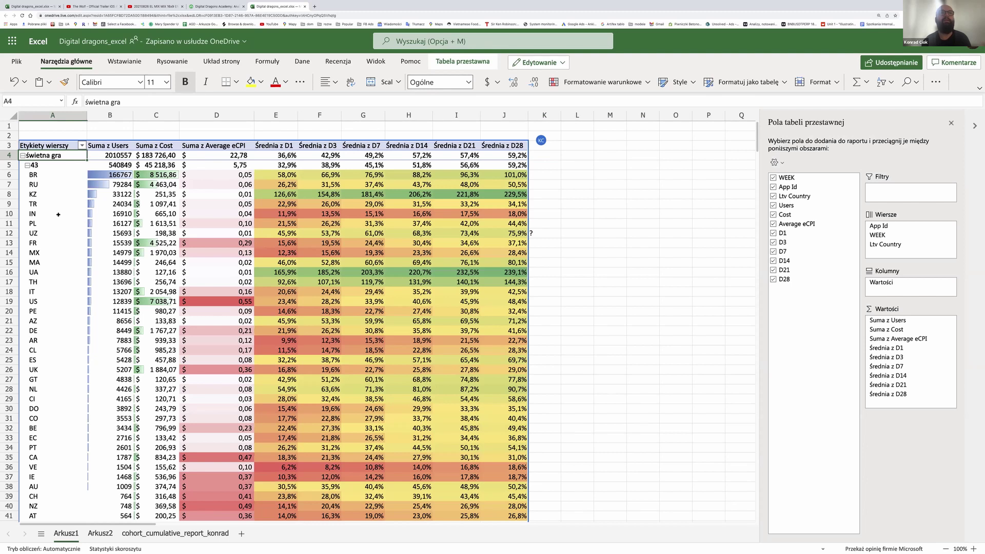
pyautogui.click(39, 177)
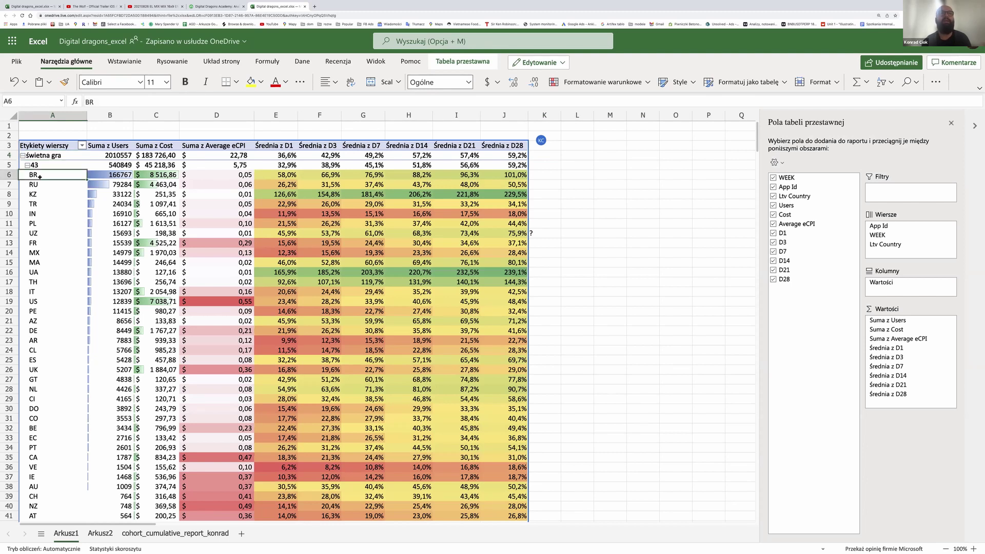
pyautogui.click(146, 176)
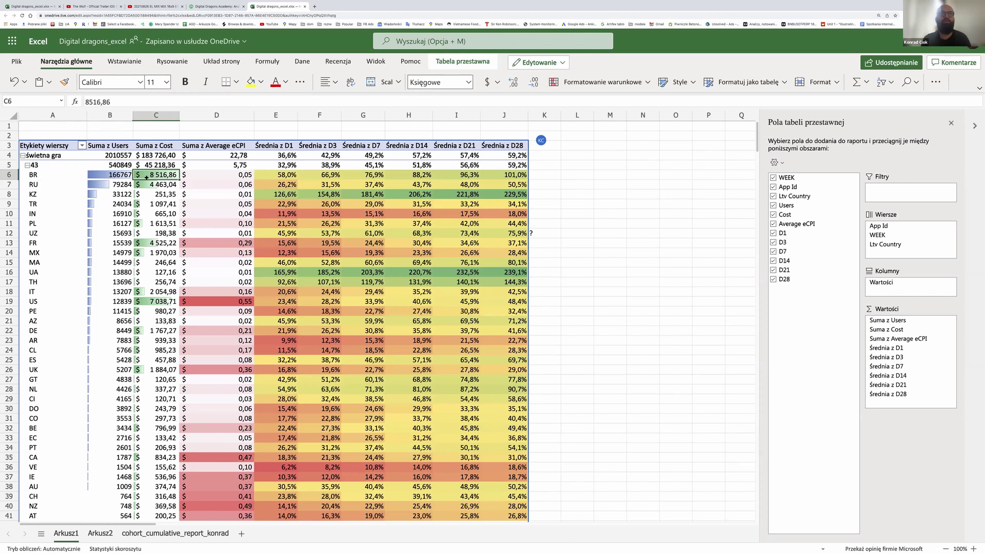
pyautogui.click(501, 176)
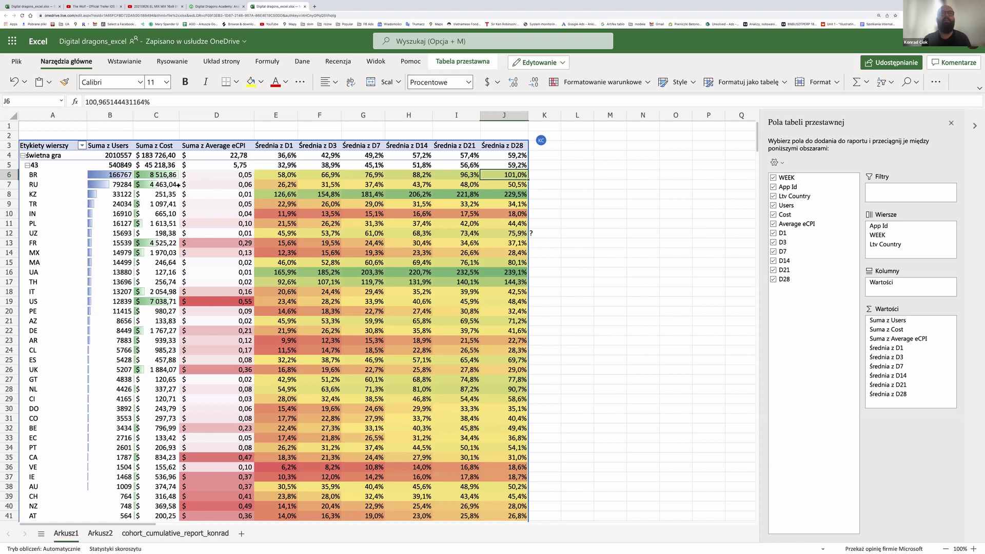
pyautogui.click(38, 194)
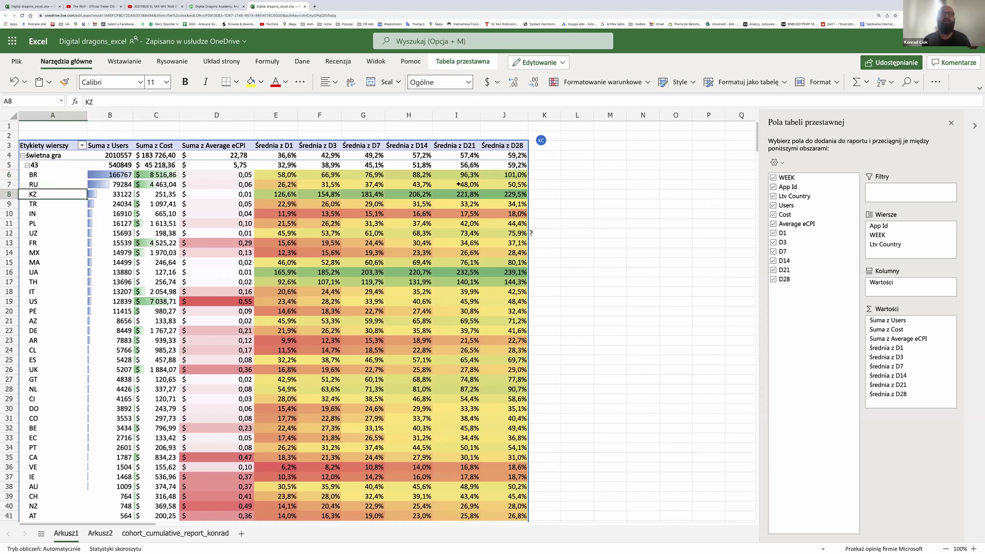
pyautogui.click(167, 194)
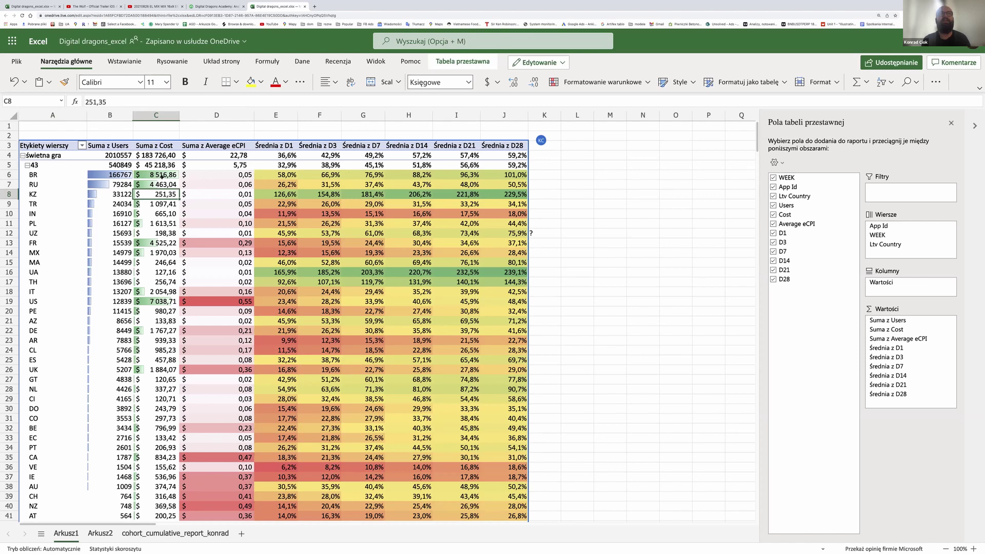
# Sort the country rows of the pivot table by Suma z Cost in descending order
pyautogui.click(163, 183)
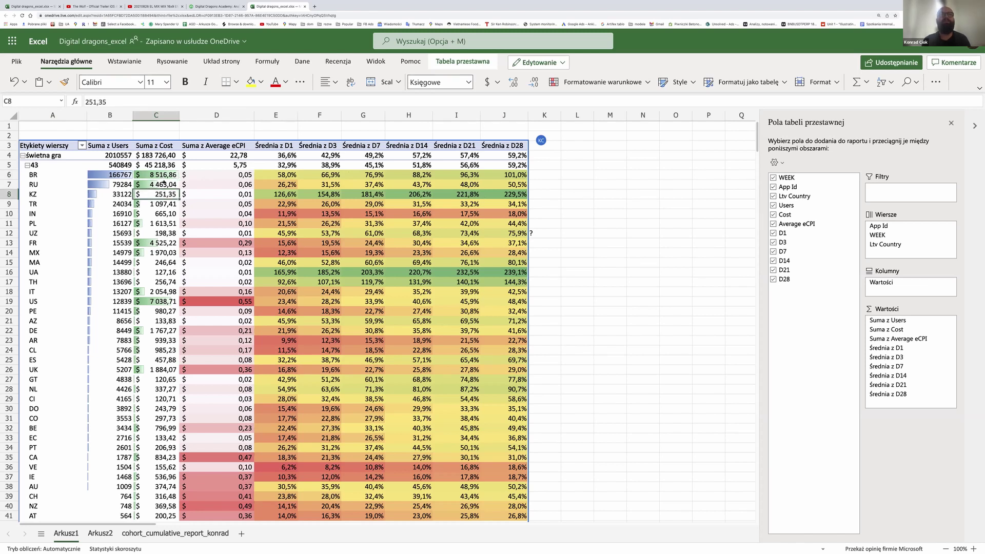
pyautogui.rightClick(163, 184)
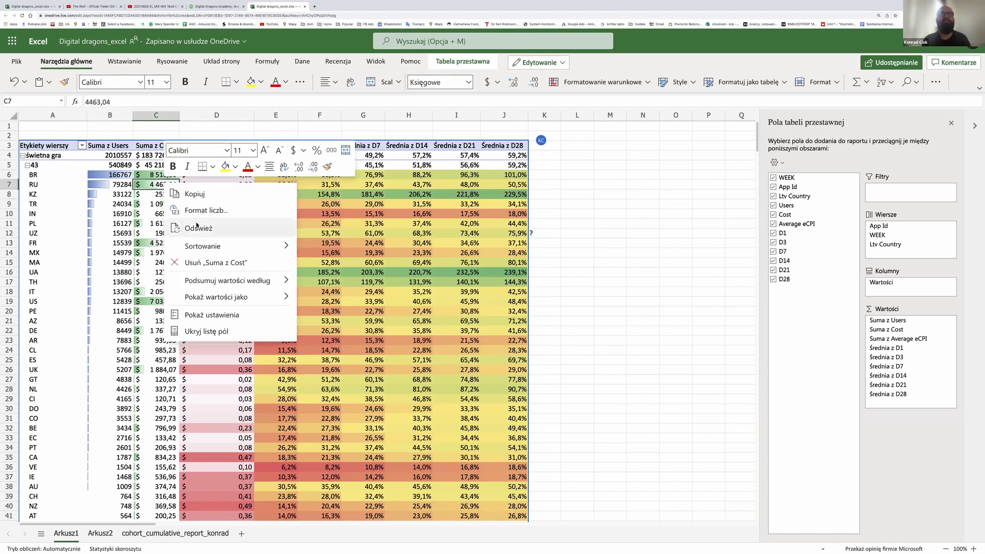
pyautogui.moveTo(249, 248)
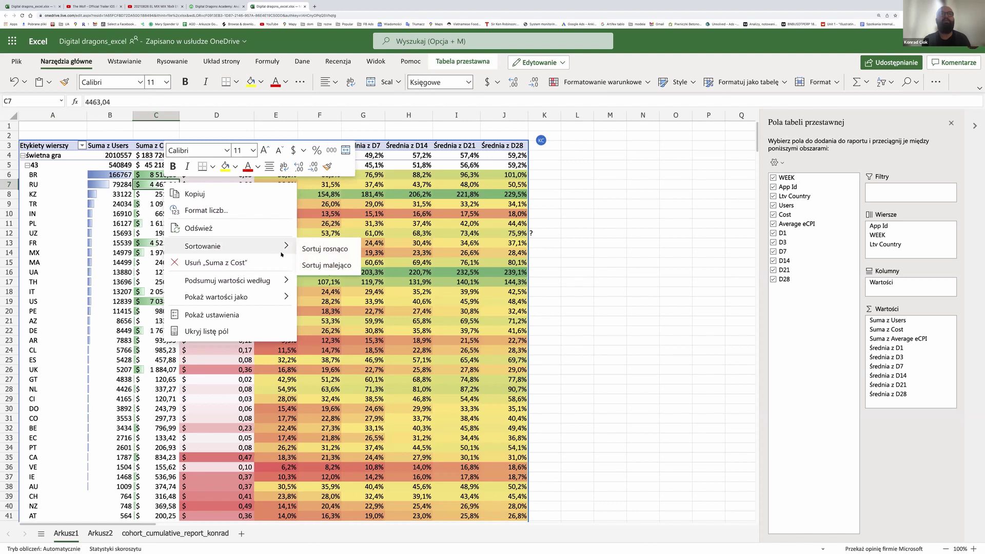
pyautogui.click(310, 264)
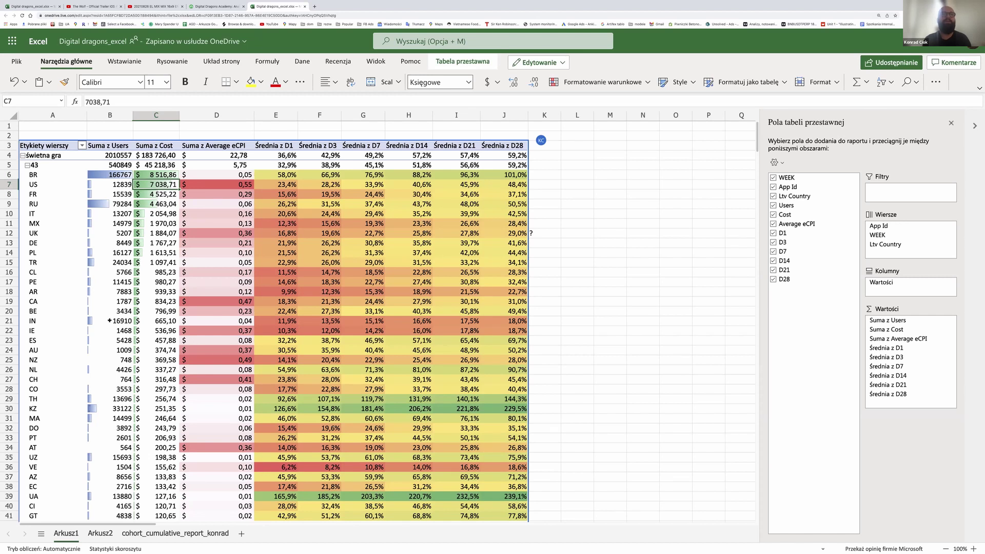
# Examine the IN row's users and cost and the source rows on the cohort cumulative report sheet, ending back on Arkusz1
pyautogui.click(120, 321)
pyautogui.click(144, 324)
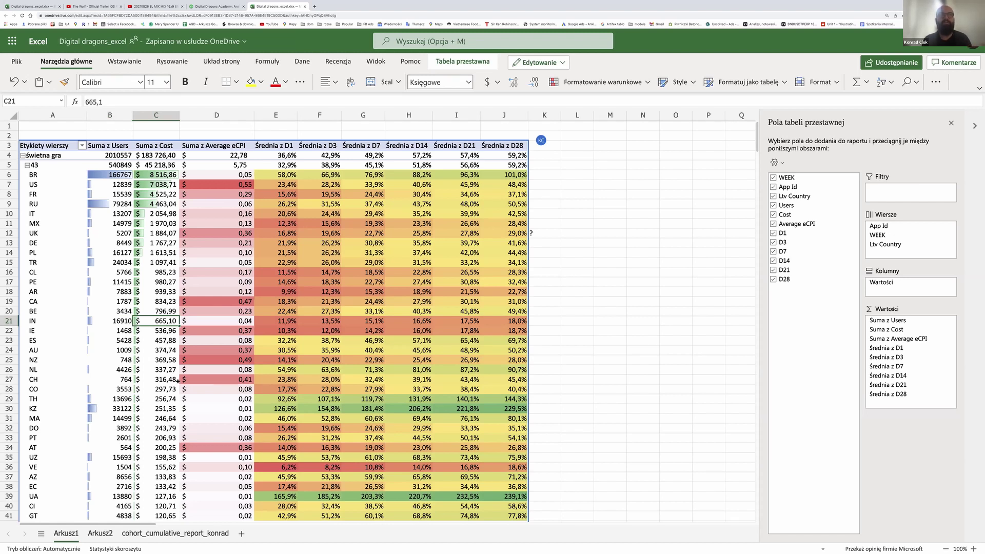
pyautogui.scroll(-3, 204, 317)
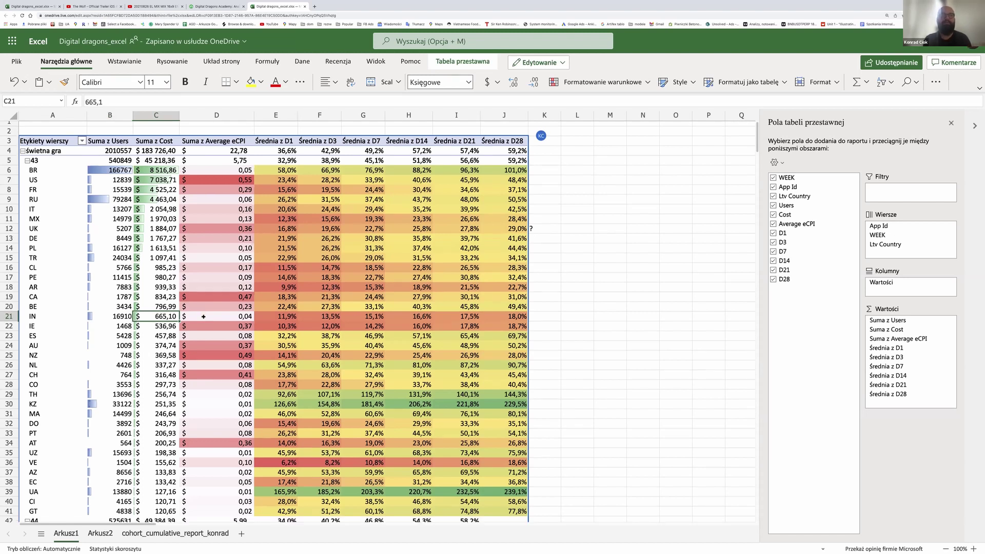
pyautogui.scroll(3, 203, 316)
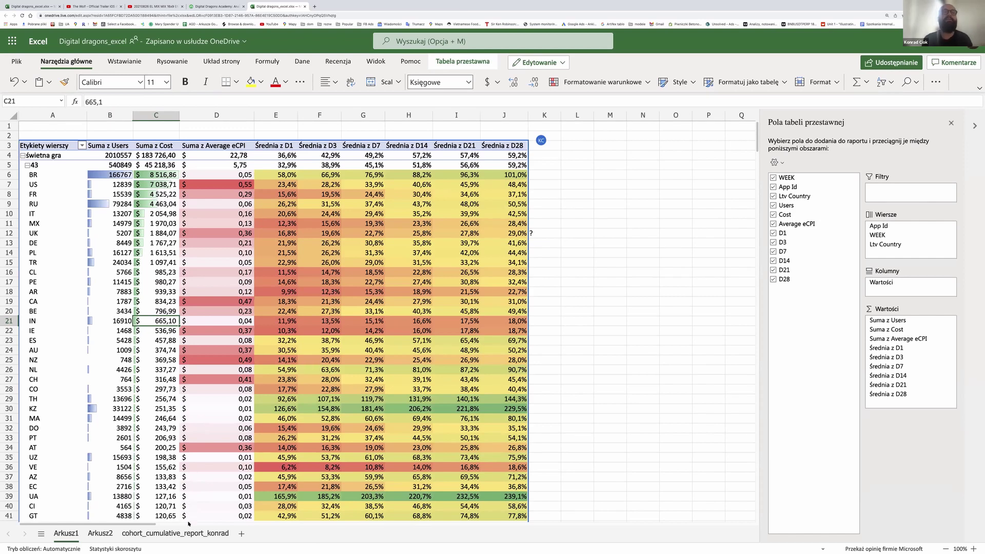
pyautogui.click(196, 535)
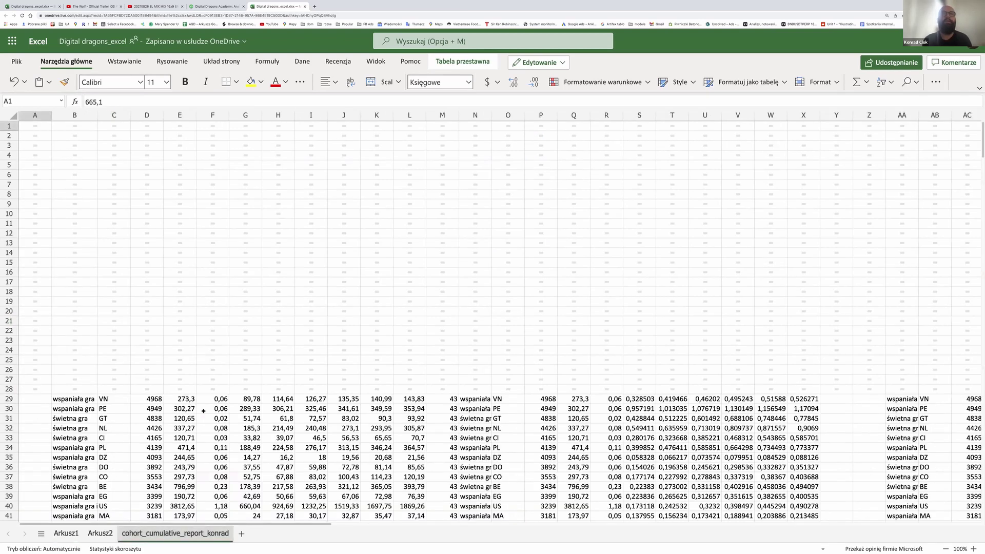
pyautogui.scroll(-3, 202, 436)
pyautogui.scroll(-3, 204, 411)
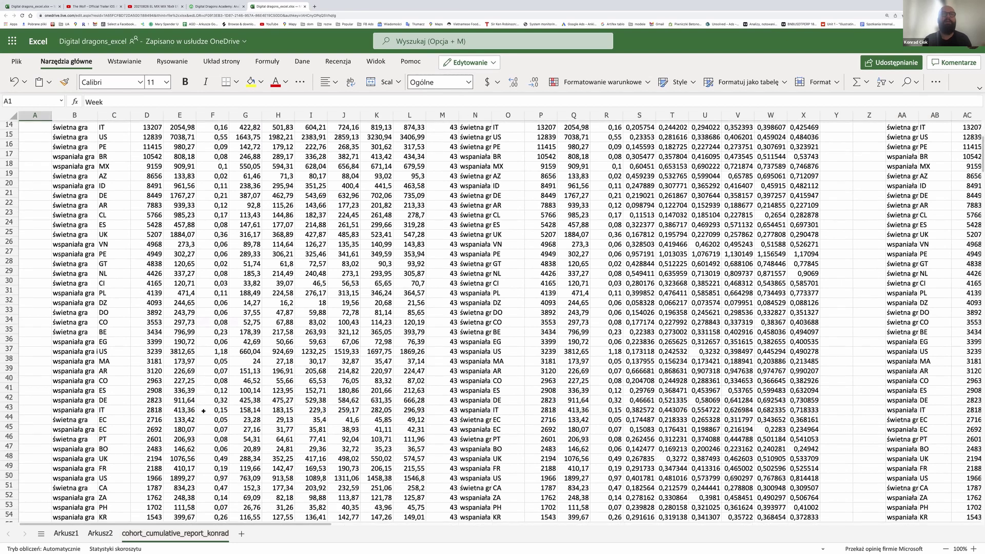
pyautogui.scroll(-3, 203, 411)
pyautogui.scroll(3, 121, 493)
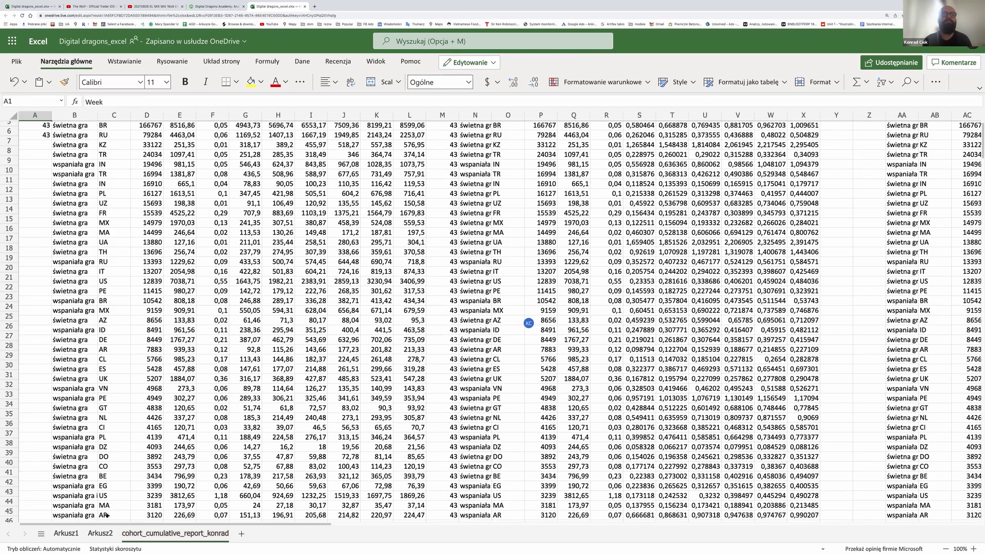
pyautogui.click(66, 533)
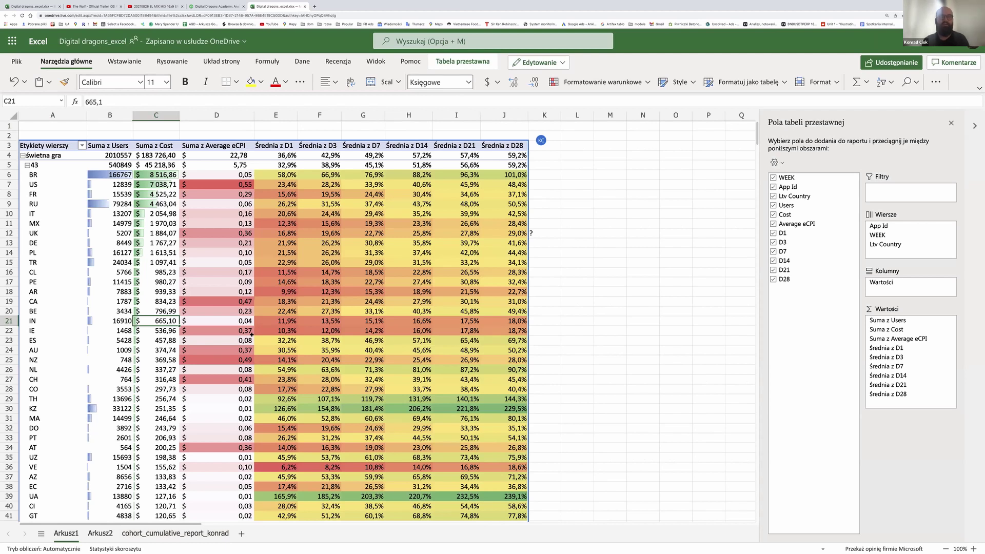
# Switch to the running slideshow, advance to the "Część praktyczna" slide and end the presentation
pyautogui.press('super+Tab')
pyautogui.press('Escape')
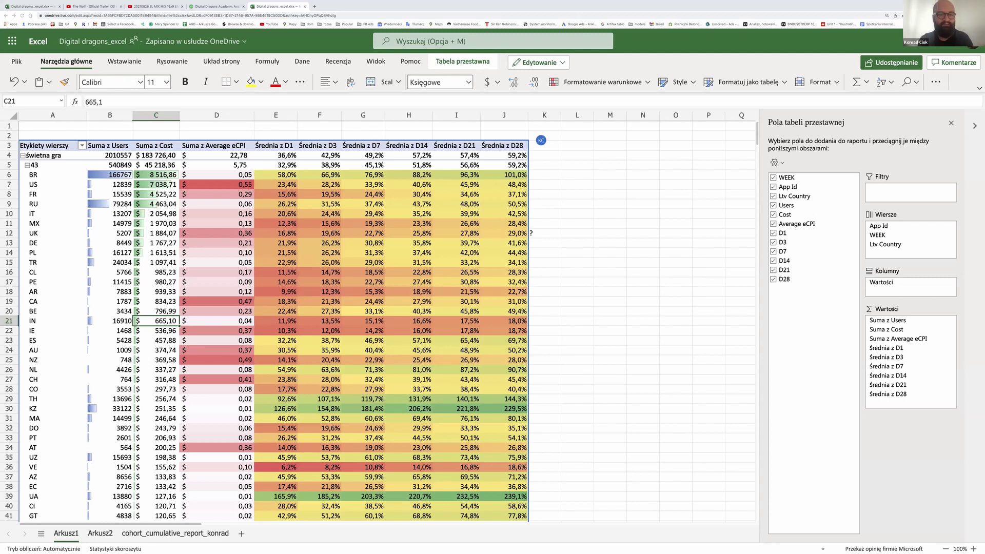
pyautogui.press('super+Tab')
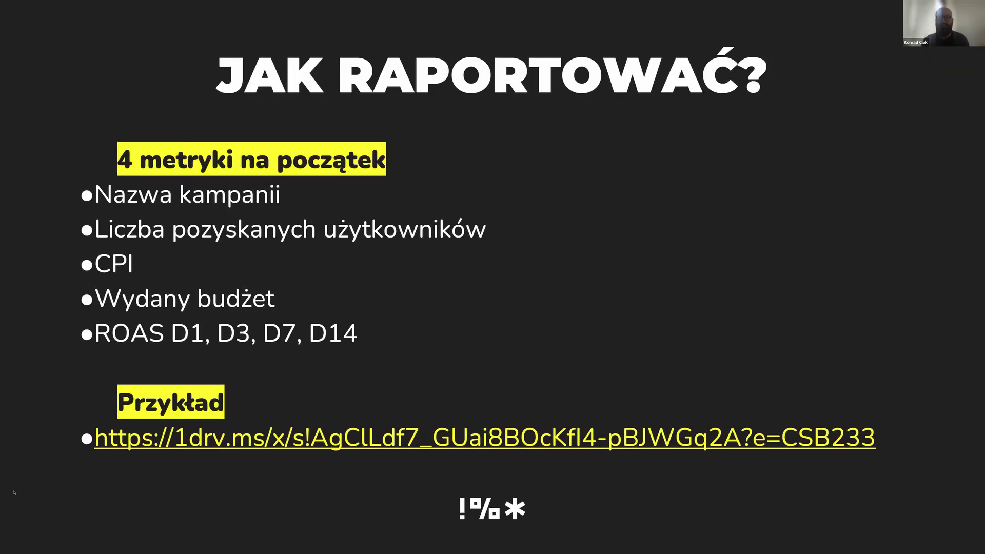
pyautogui.press('Right')
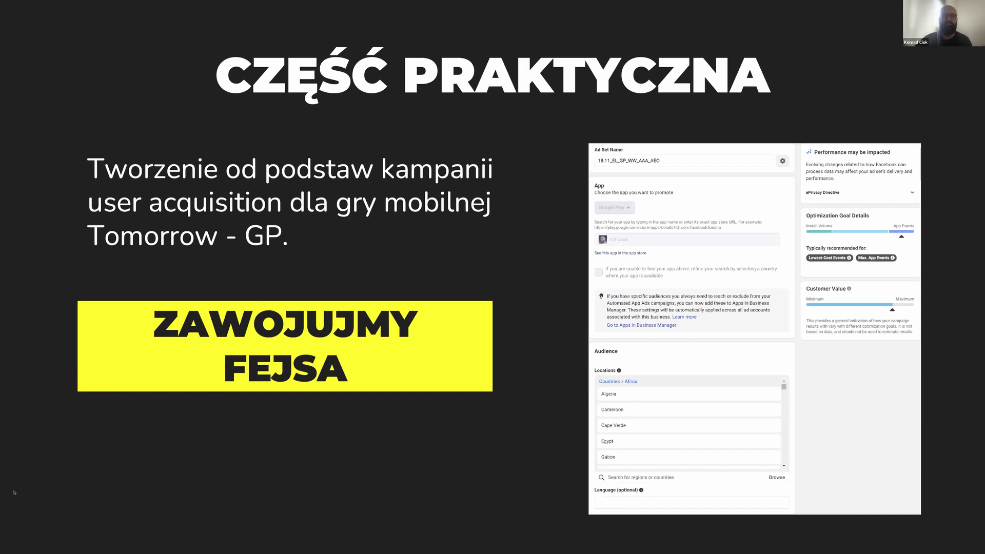
pyautogui.press('Escape')
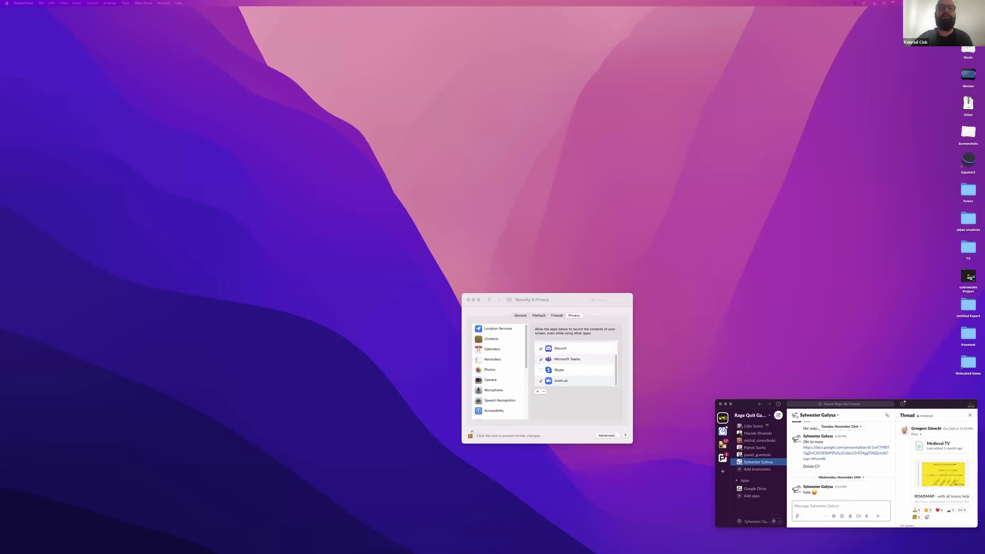
# Switch back to the browser, open the bookmarked Select a Facebook Business page and enlarge its display
pyautogui.click(377, 520)
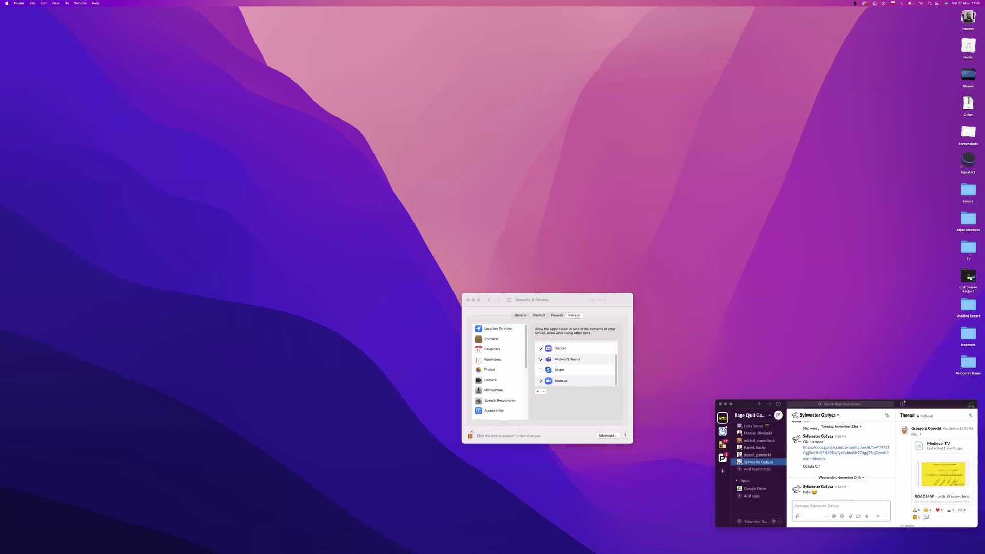
pyautogui.hotkey('ctrl', 'Right')
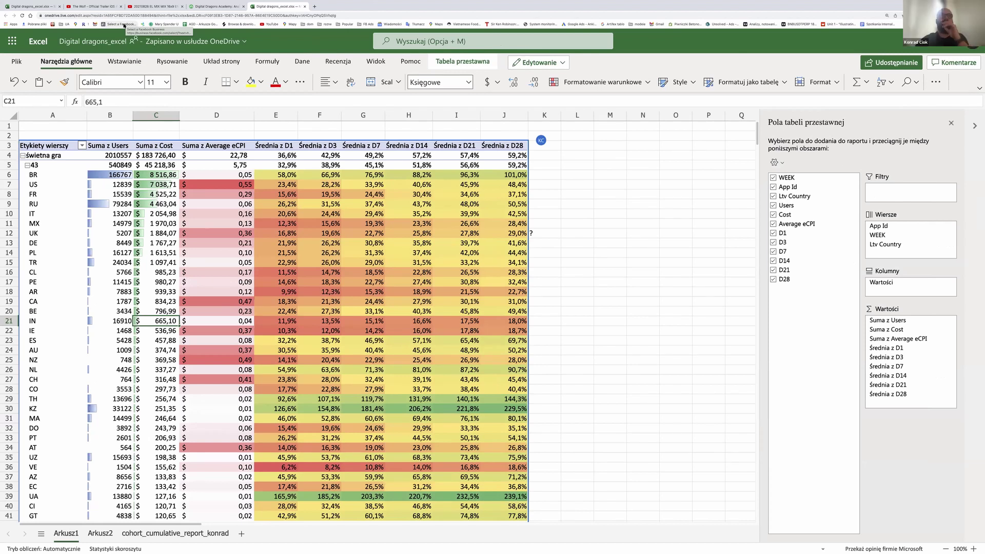
pyautogui.click(123, 25)
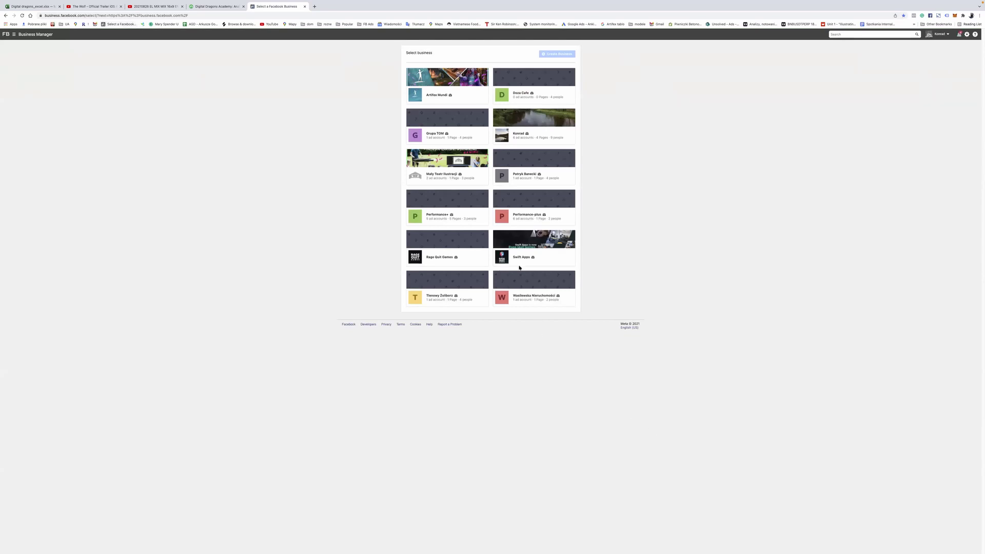
pyautogui.press('super+plus')
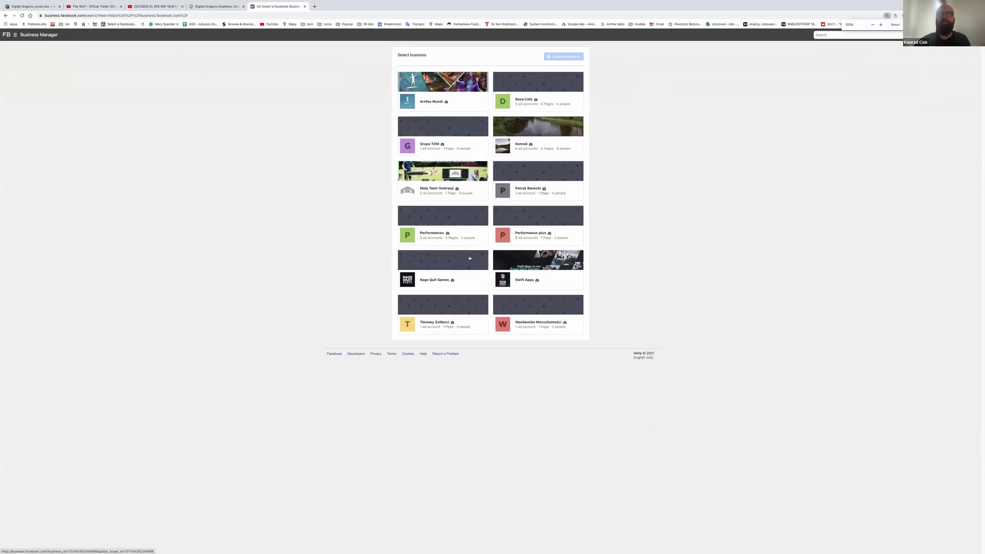
pyautogui.press('super+plus')
pyautogui.press('super+plus')
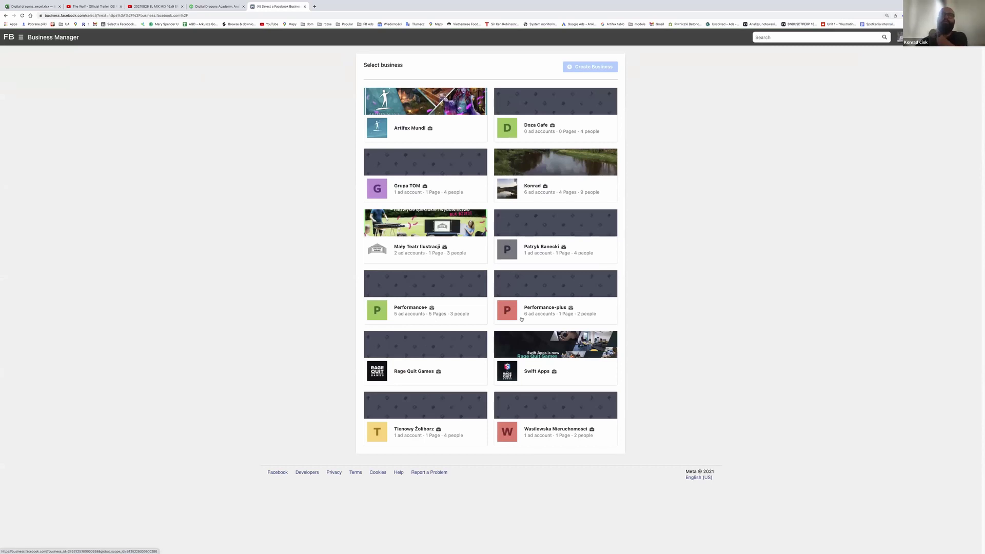
# Open the Rage Quit Games business and its Tomorrow_GP_USD ad account in Ads Manager, with the page display enlarged
pyautogui.click(419, 374)
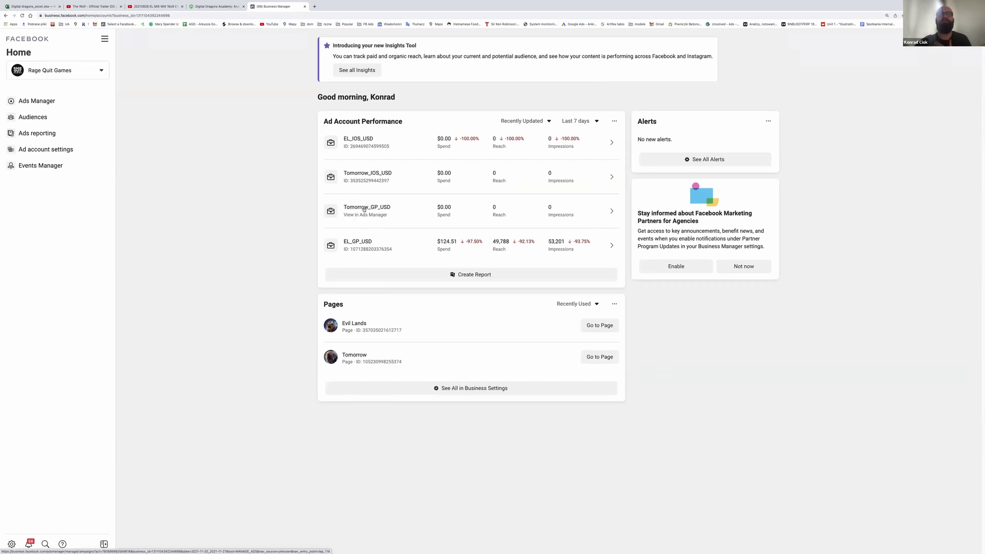
pyautogui.click(363, 209)
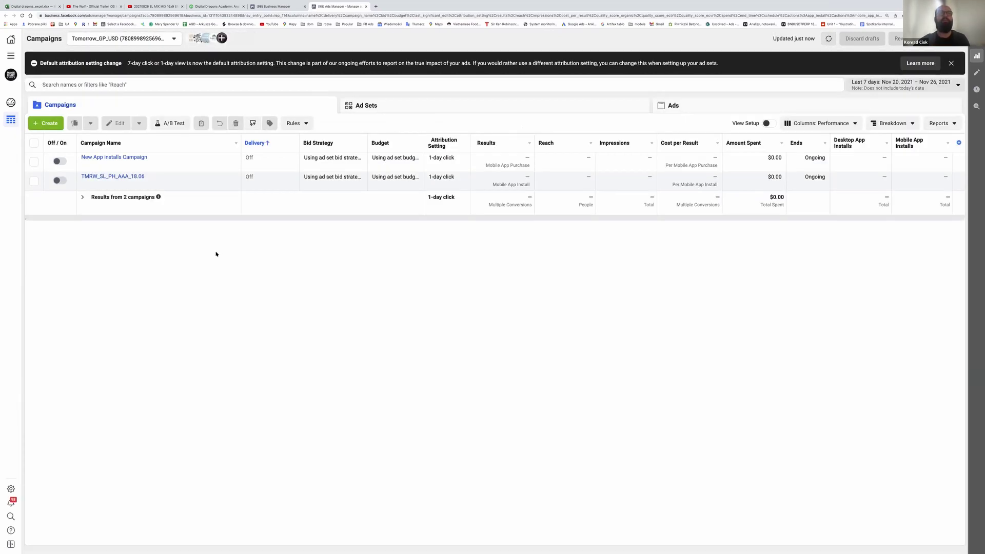
pyautogui.hotkey('ctrl', '+')
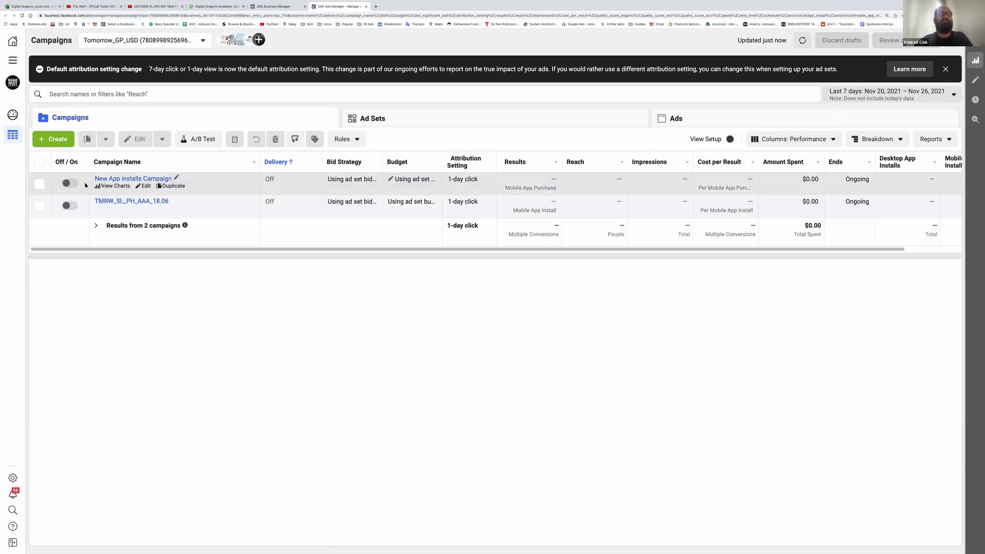
# Create a new Auction campaign with the App installs objective and the Automated App Ads campaign type
pyautogui.click(63, 142)
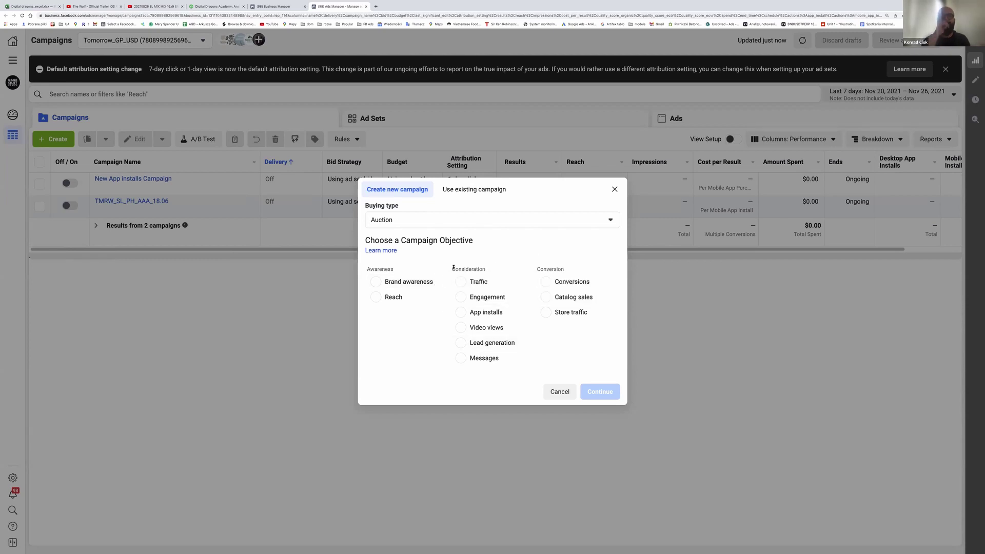
pyautogui.click(486, 312)
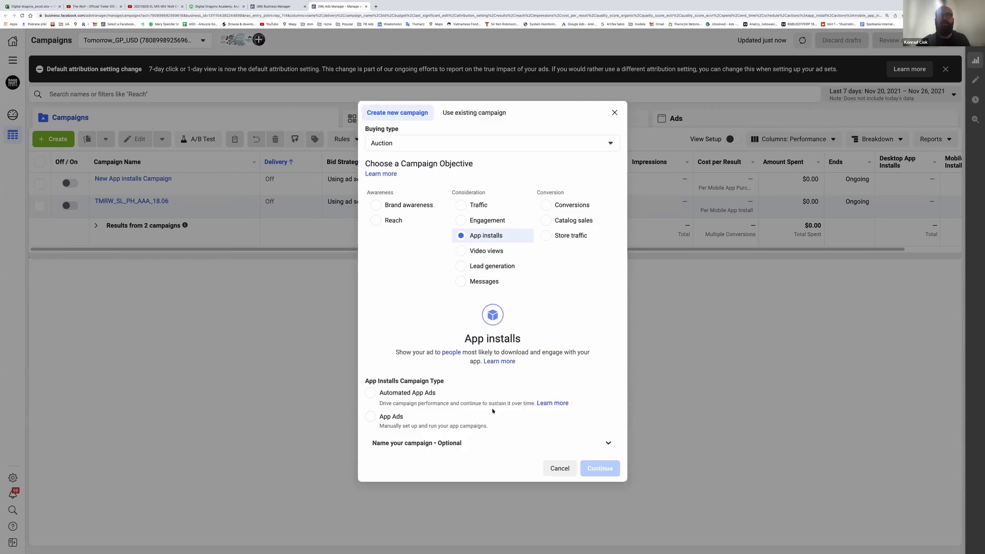
pyautogui.click(400, 394)
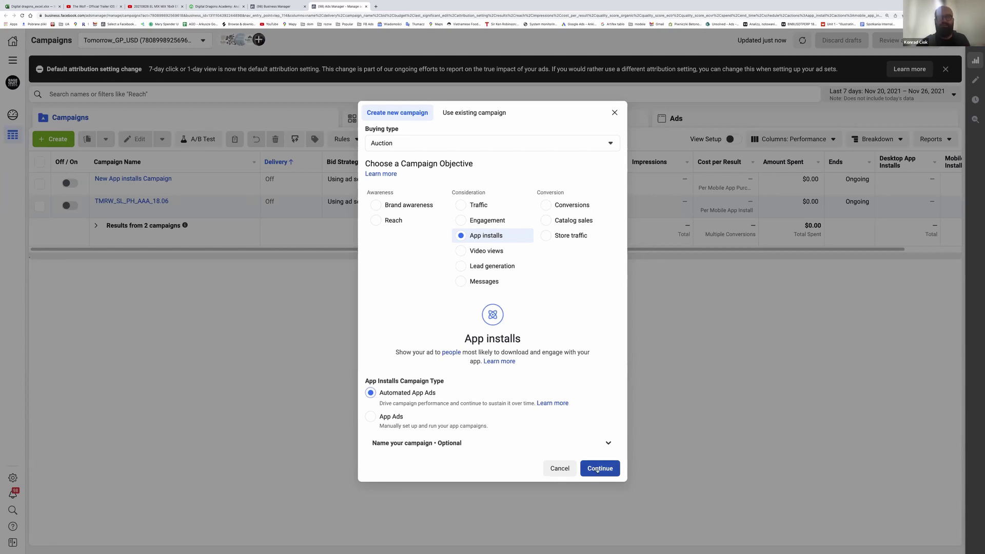
pyautogui.click(394, 423)
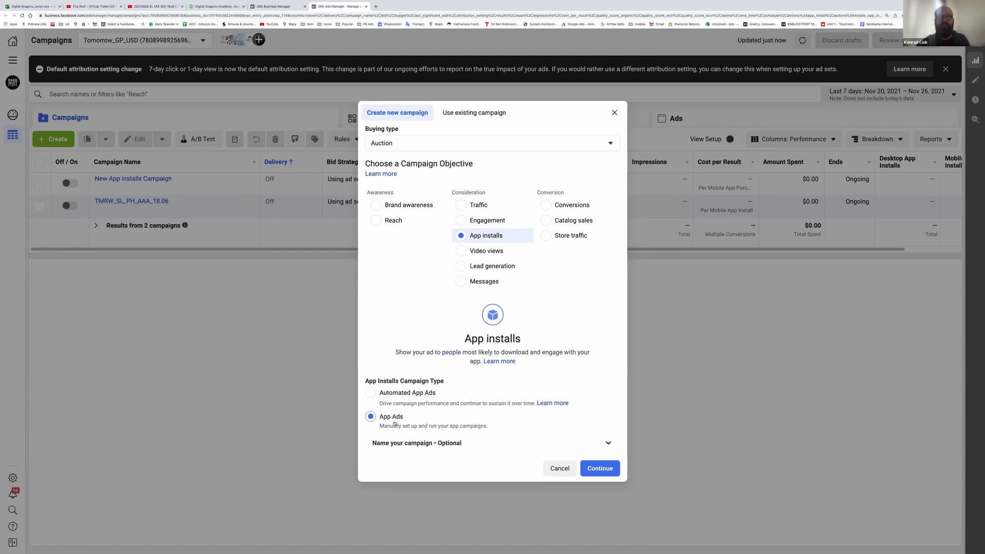
pyautogui.click(392, 393)
pyautogui.click(592, 469)
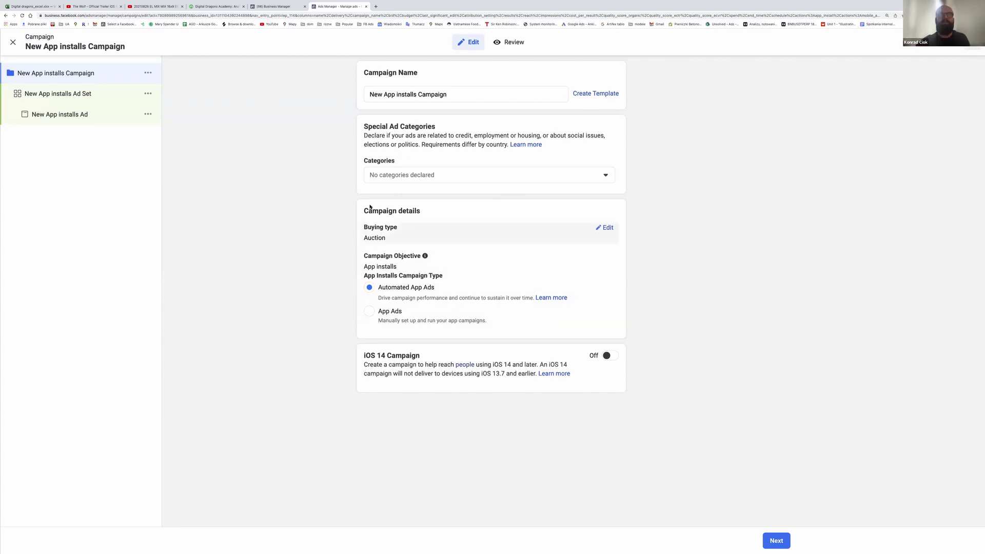
# Look through the settings of the new ad set and ad, ending back on the campaign level
pyautogui.click(86, 95)
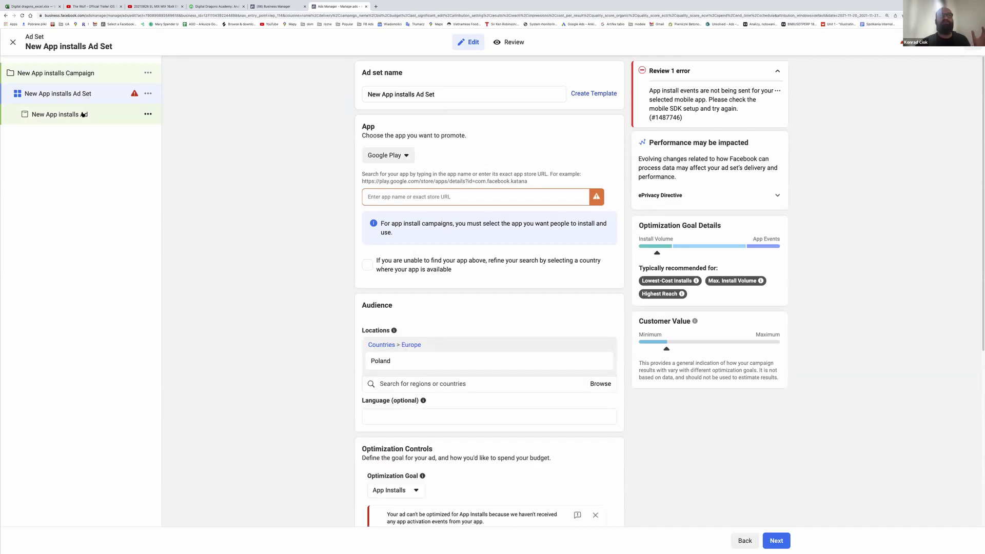
pyautogui.click(83, 114)
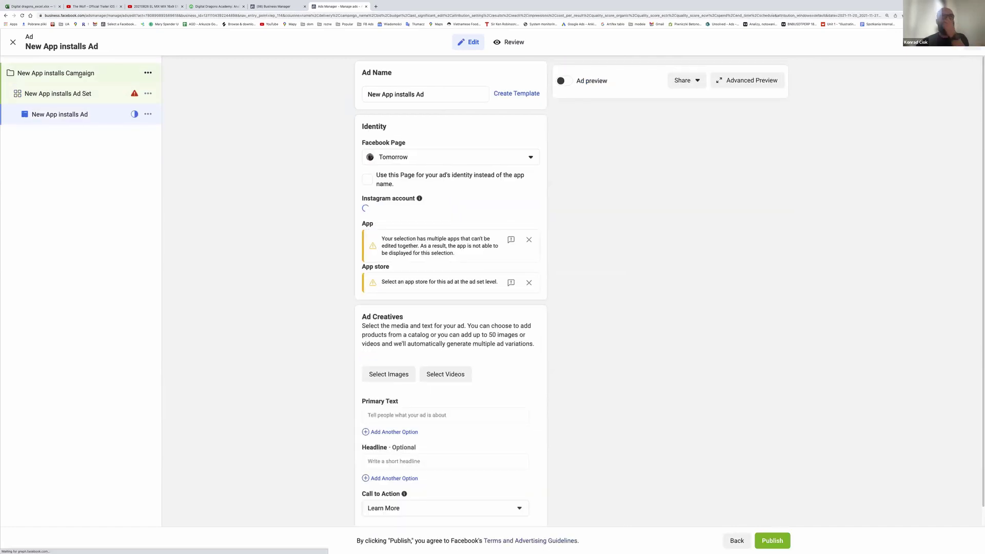
pyautogui.click(79, 74)
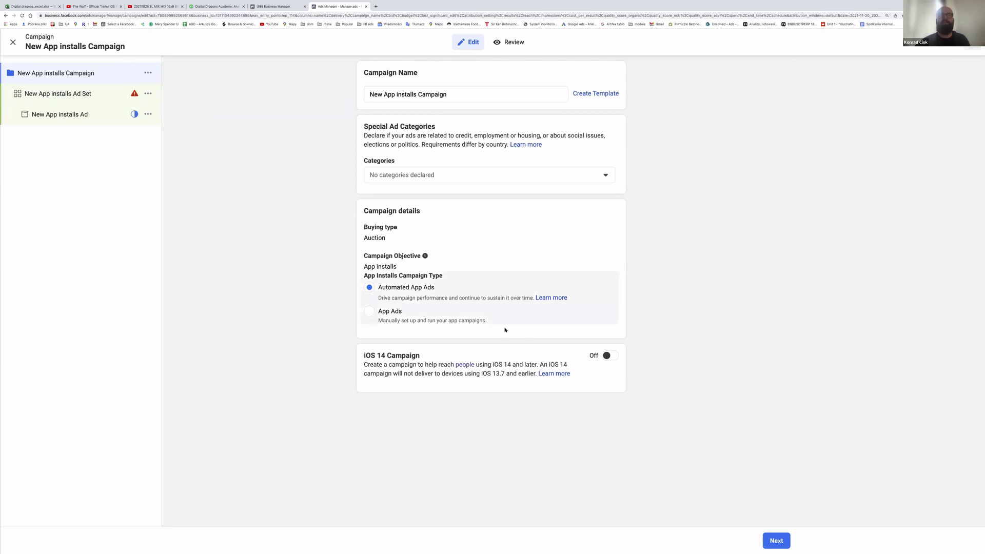
# Turn on the iOS 14 Campaign option, view the apps offered for it, and turn the option off again
pyautogui.click(606, 356)
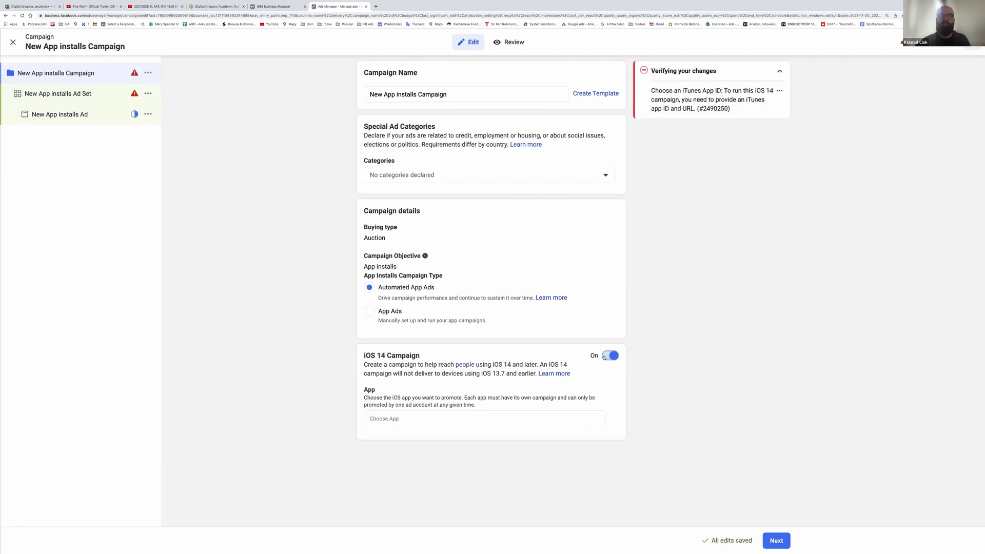
pyautogui.click(432, 419)
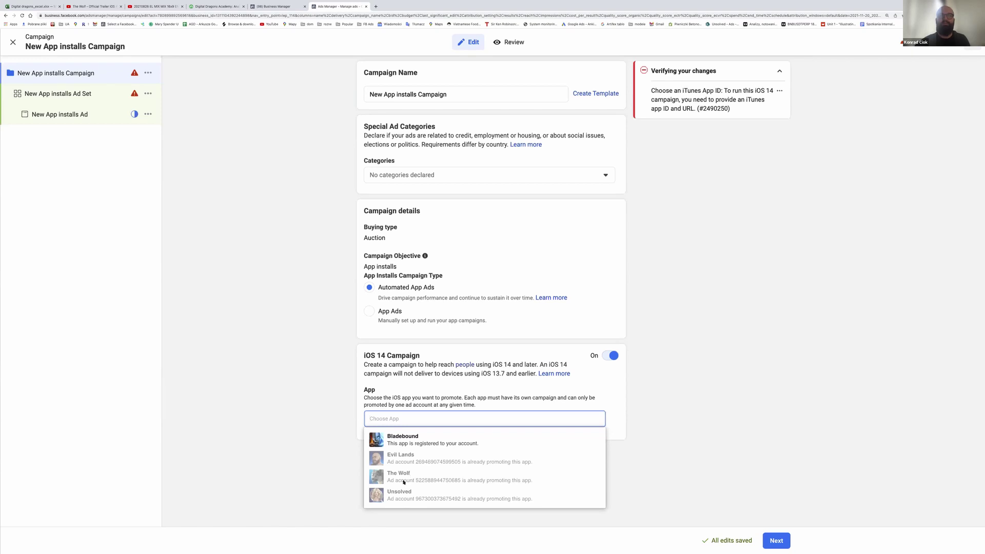
pyautogui.click(324, 441)
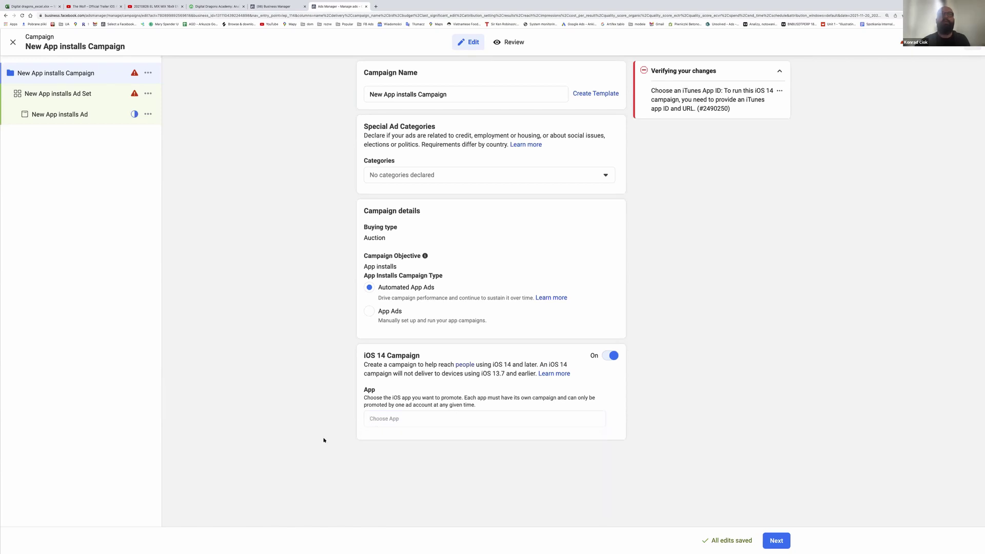
pyautogui.click(604, 358)
# Choose the Google Play app Tomorrow as the app to promote in New App installs Ad Set
pyautogui.click(76, 99)
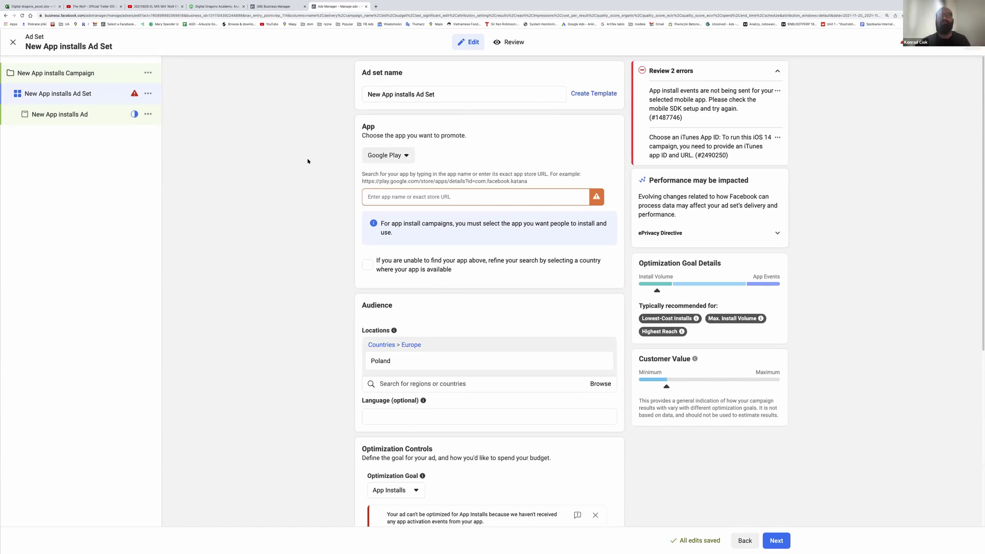
pyautogui.click(377, 197)
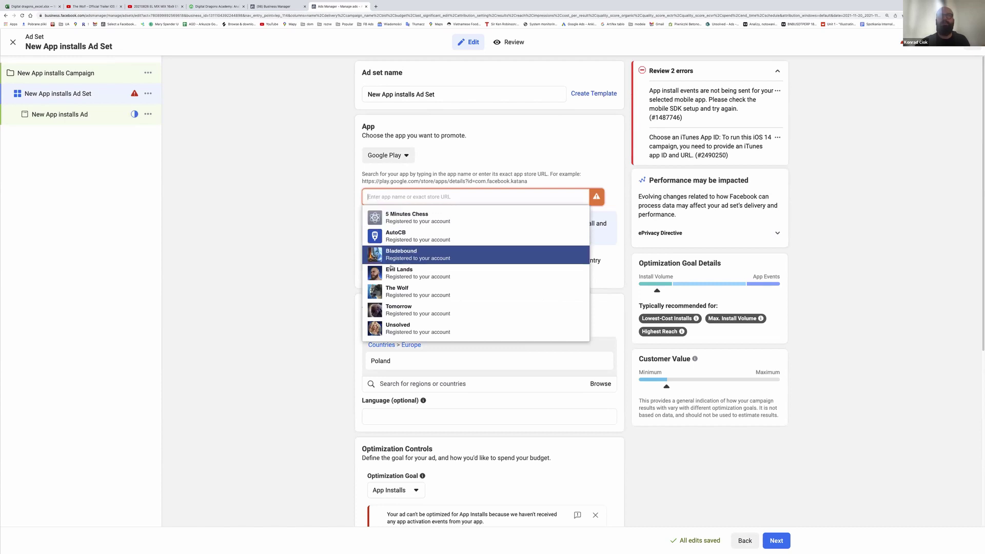
pyautogui.click(404, 309)
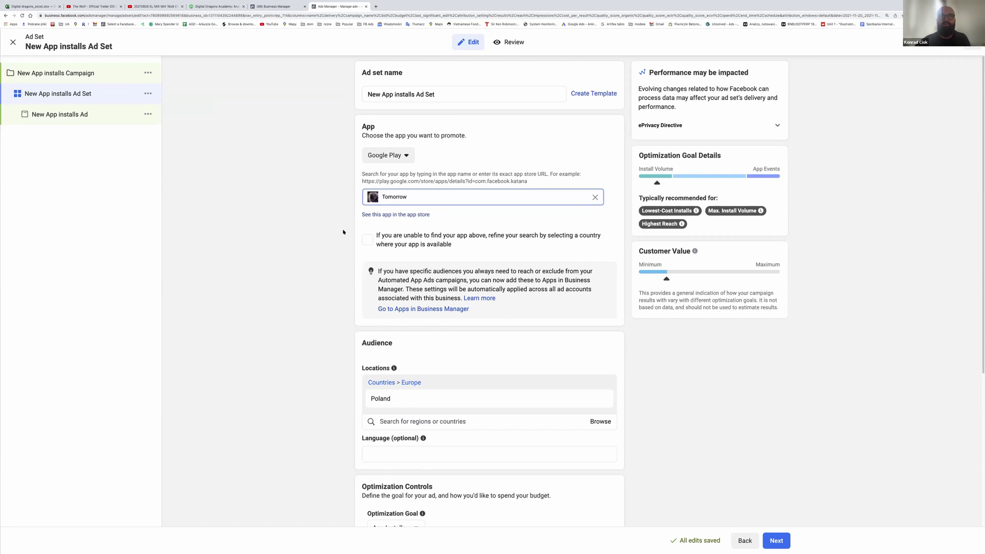
# Replace Poland in the audience locations with all countries of the Euro area region
pyautogui.scroll(-1, 353, 229)
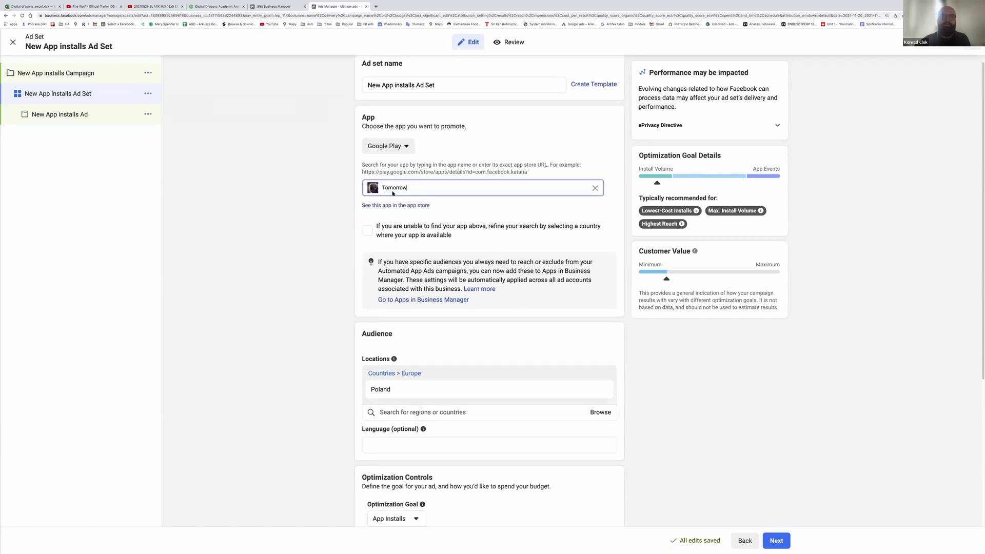
pyautogui.scroll(-2, 332, 282)
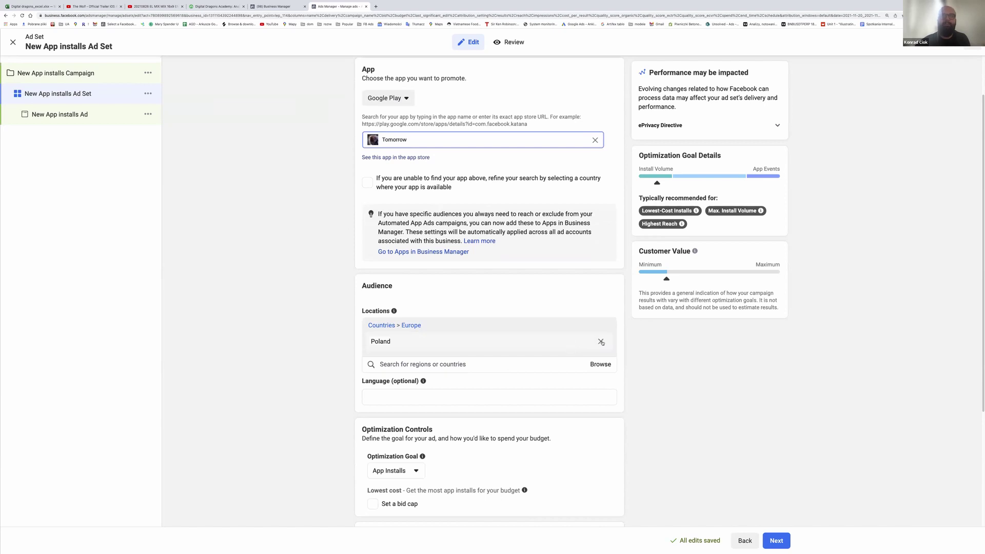
pyautogui.click(601, 341)
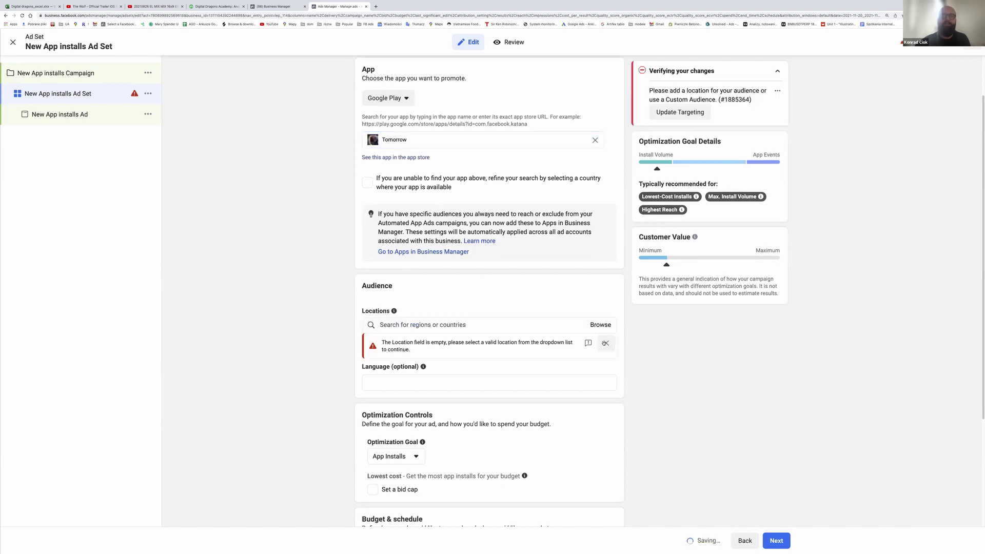
pyautogui.click(502, 326)
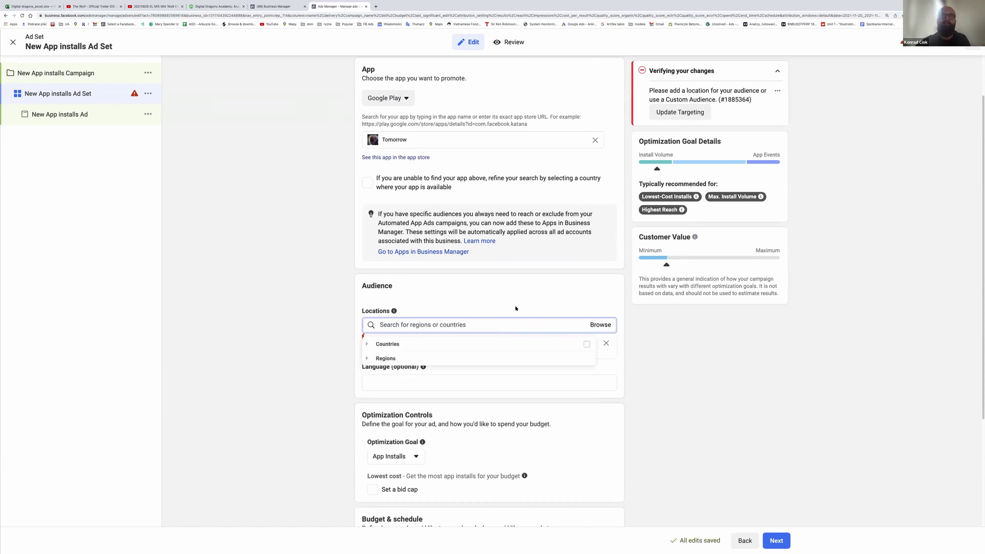
pyautogui.click(366, 360)
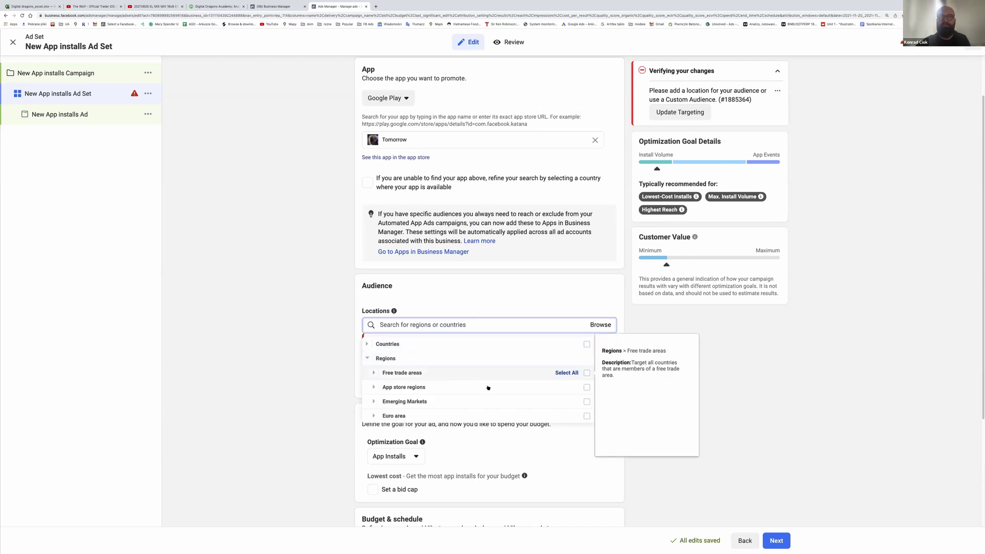
pyautogui.moveTo(488, 388)
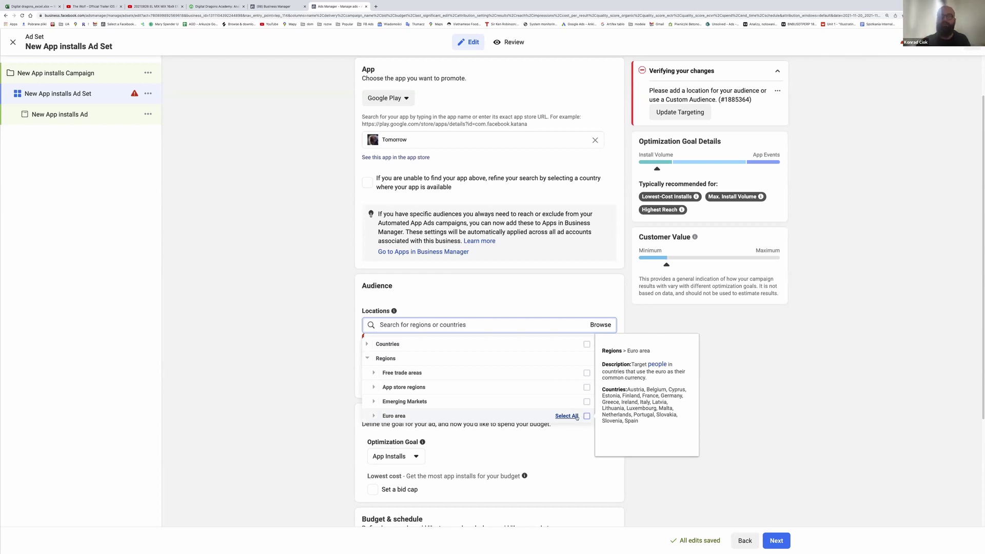
pyautogui.click(575, 416)
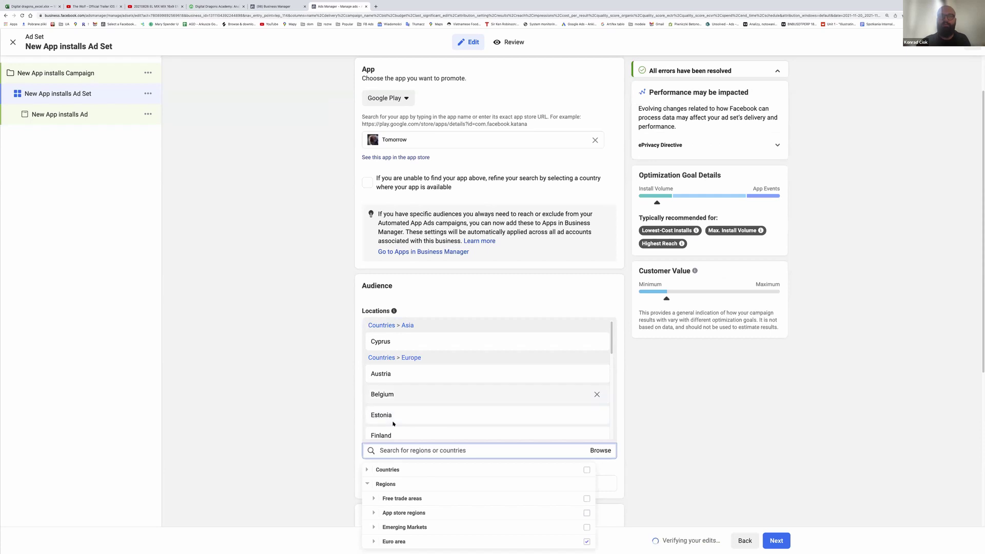
# Set the ad set's optimization goal to App Events with Purchase as the app event
pyautogui.scroll(-3, 318, 443)
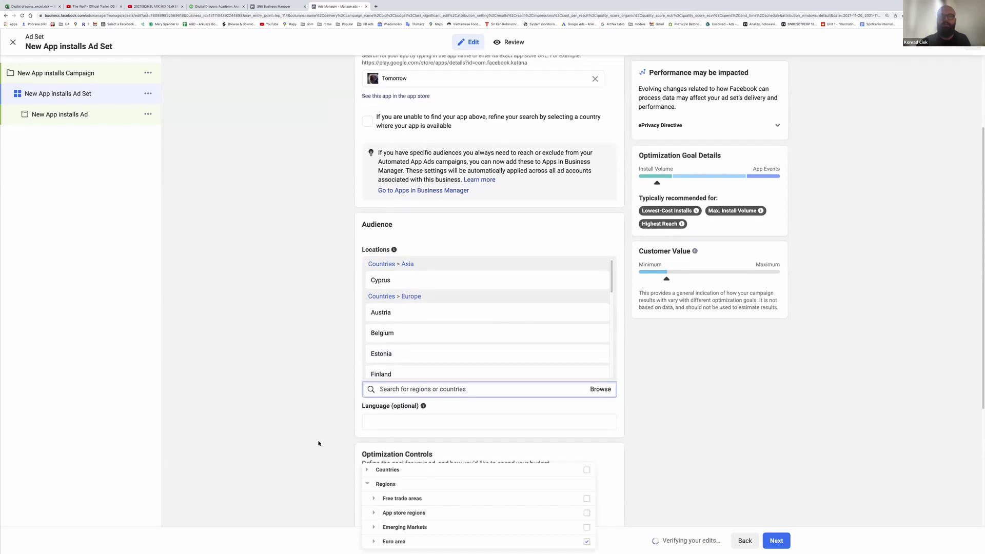
pyautogui.scroll(-1, 318, 443)
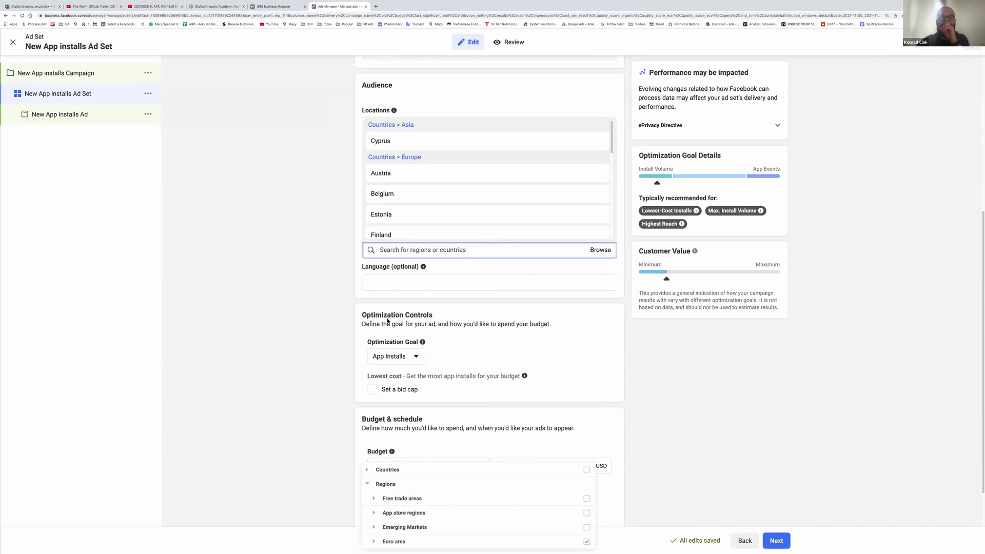
pyautogui.click(394, 356)
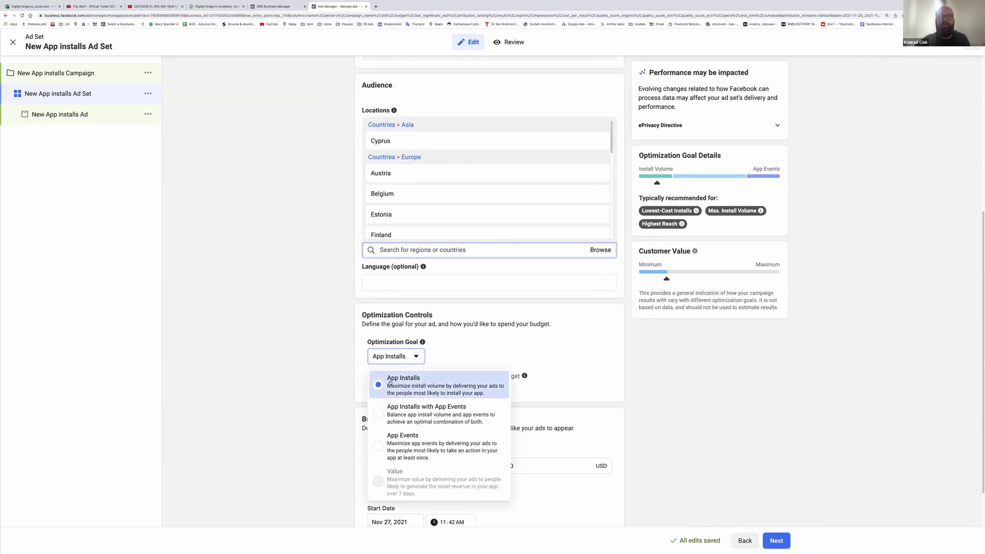
pyautogui.click(418, 385)
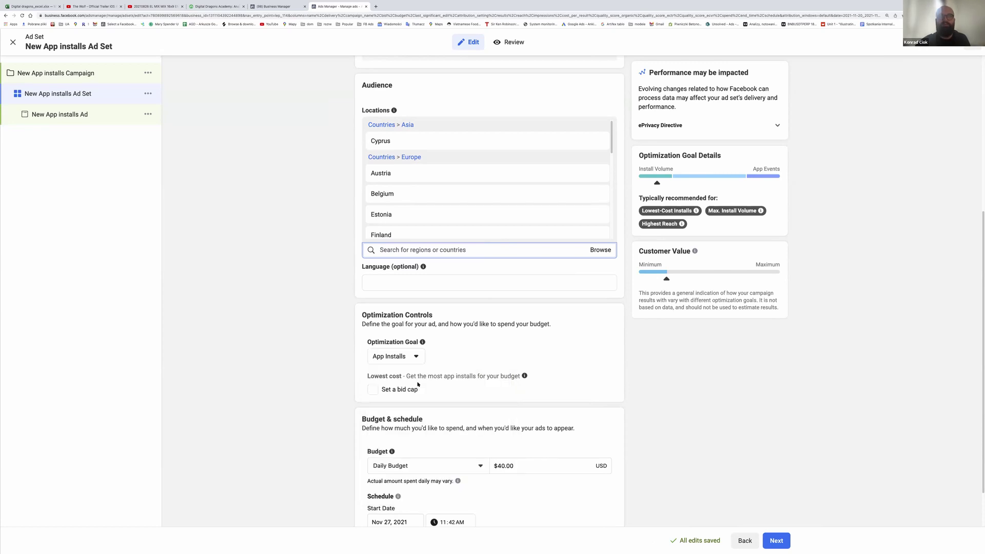
pyautogui.click(390, 359)
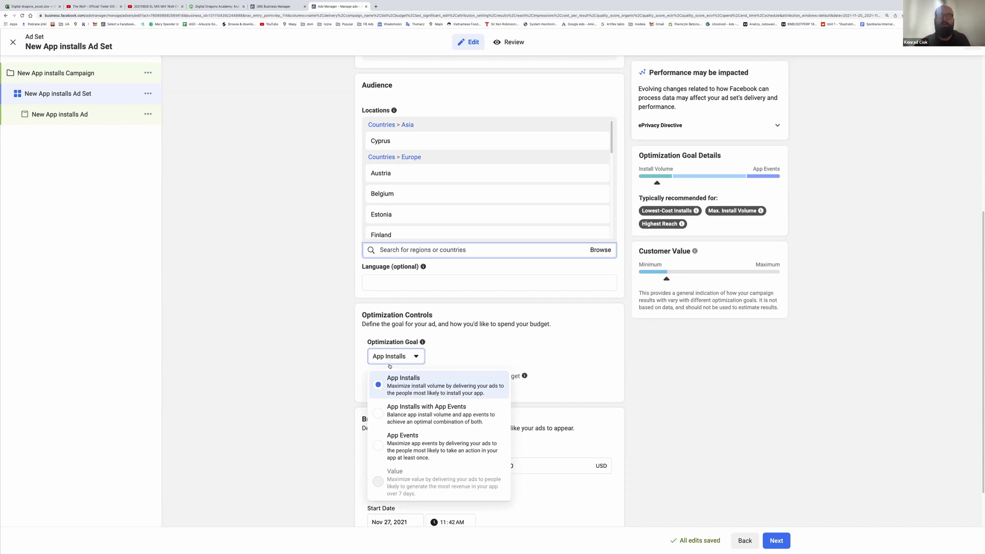
pyautogui.click(396, 439)
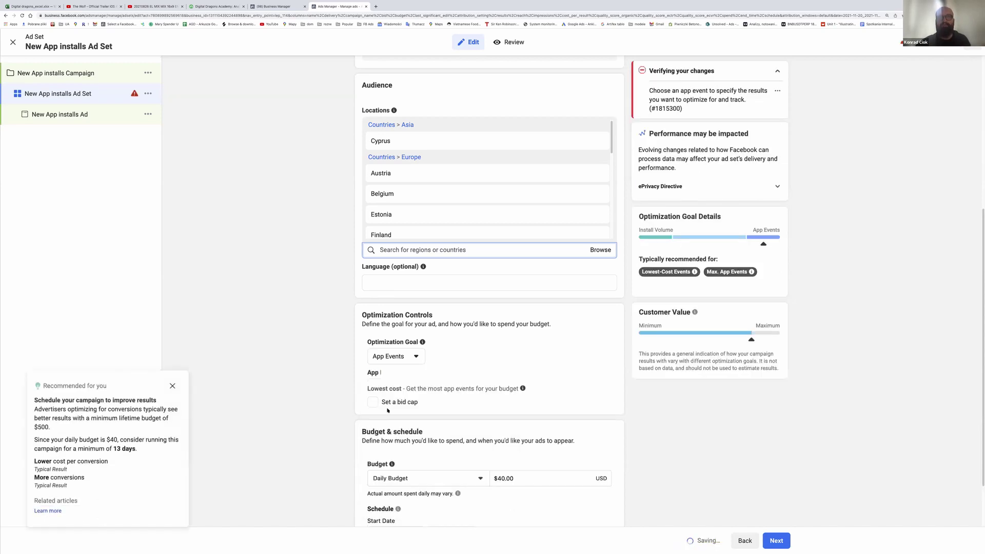
pyautogui.click(385, 387)
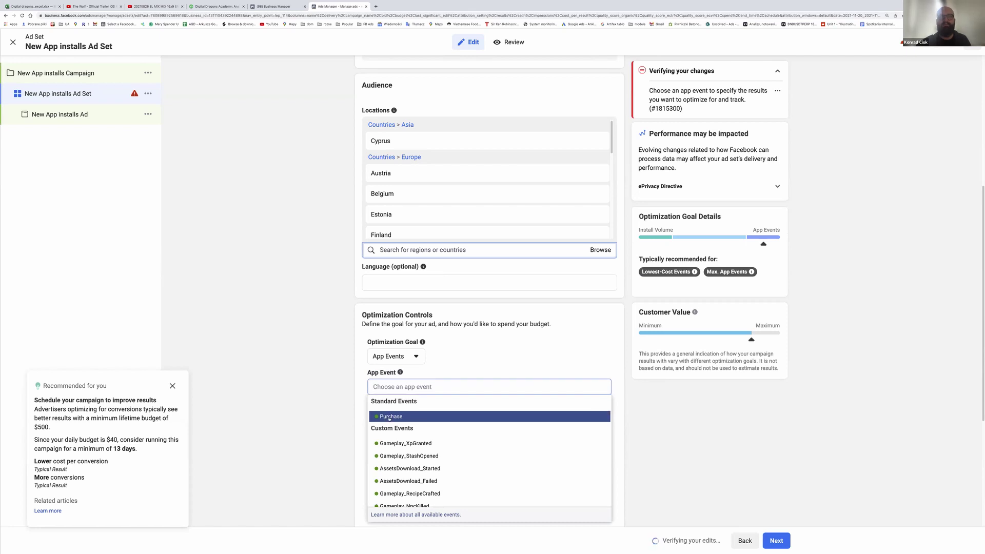
pyautogui.click(386, 416)
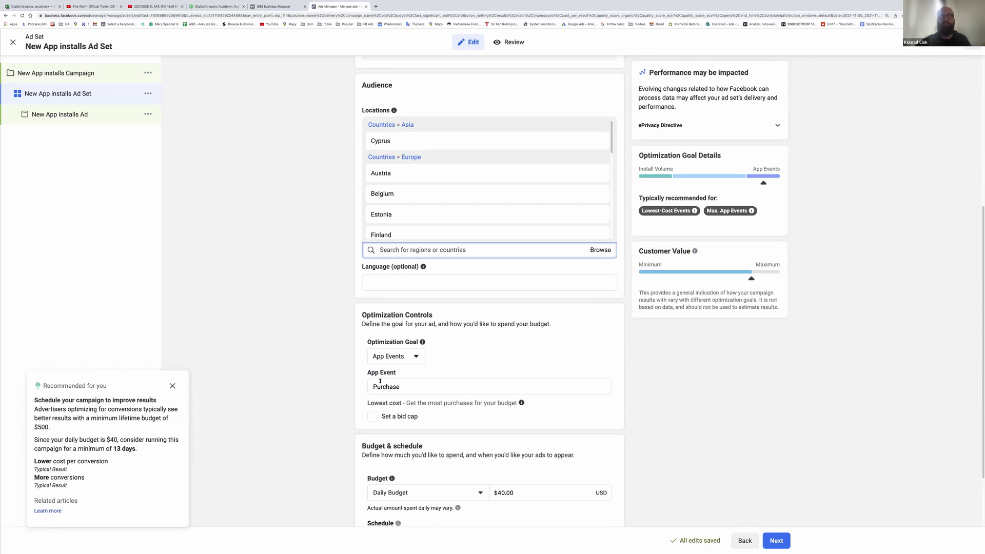
# Set the ad set's daily budget to $200
pyautogui.scroll(-2, 362, 439)
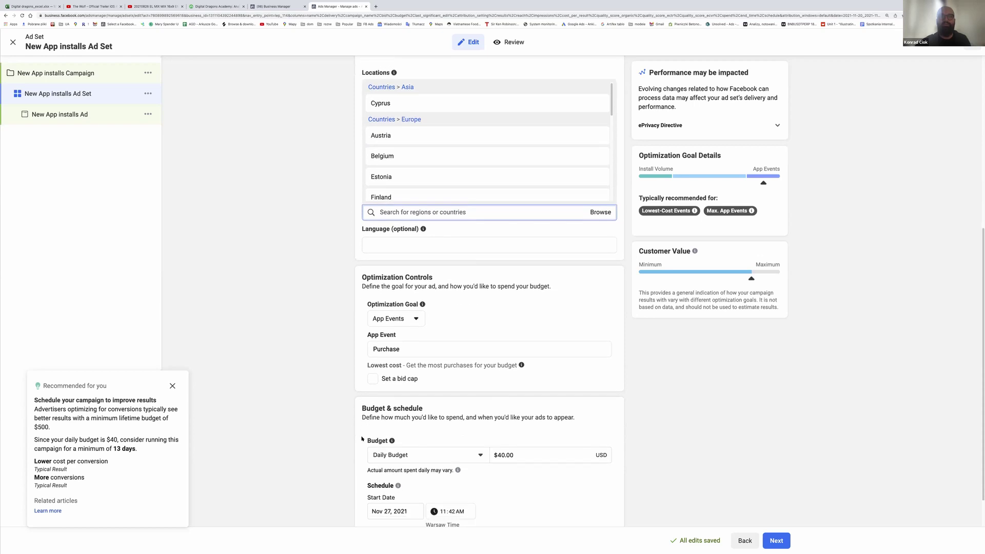
pyautogui.scroll(-2, 362, 439)
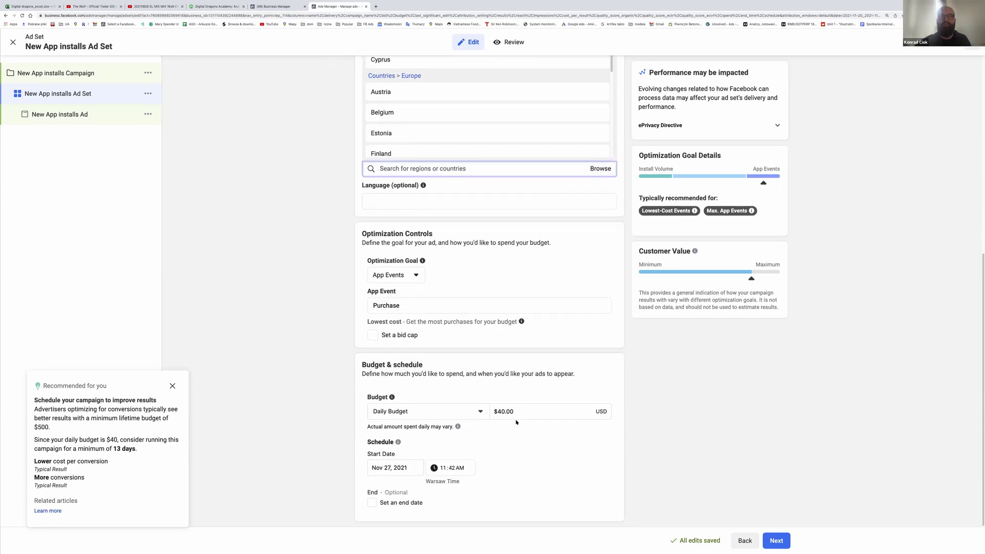
pyautogui.tripleClick(518, 411)
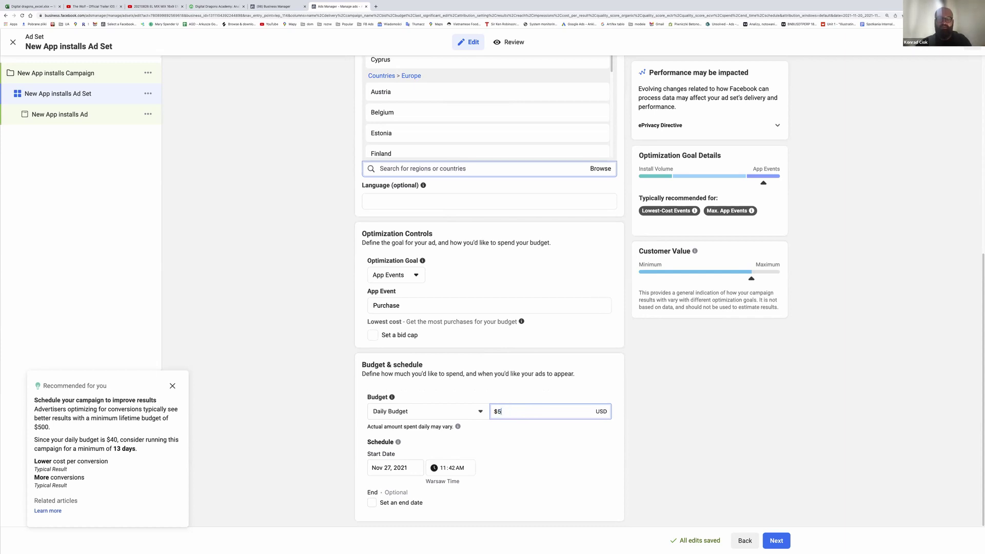
pyautogui.press('BackSpace')
pyautogui.write('200')
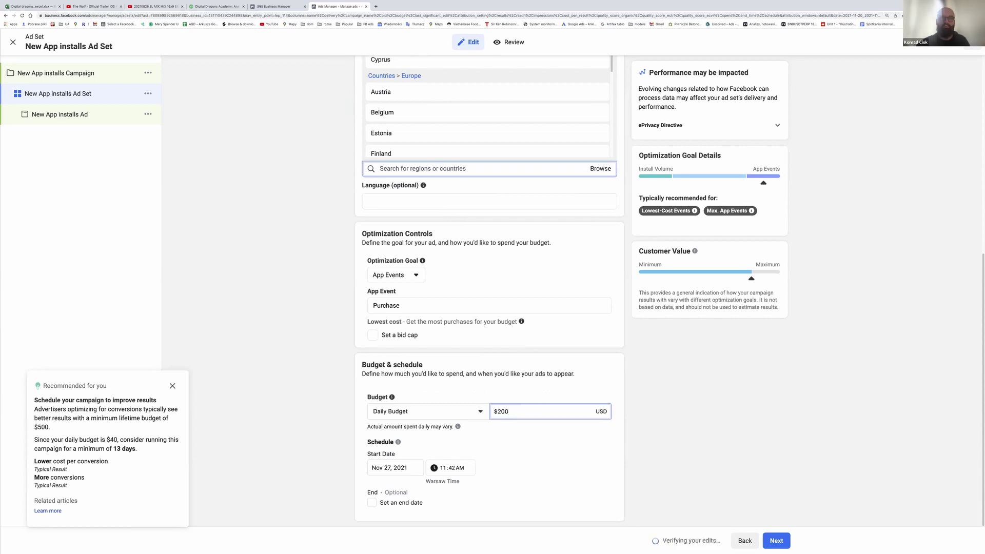
pyautogui.click(594, 474)
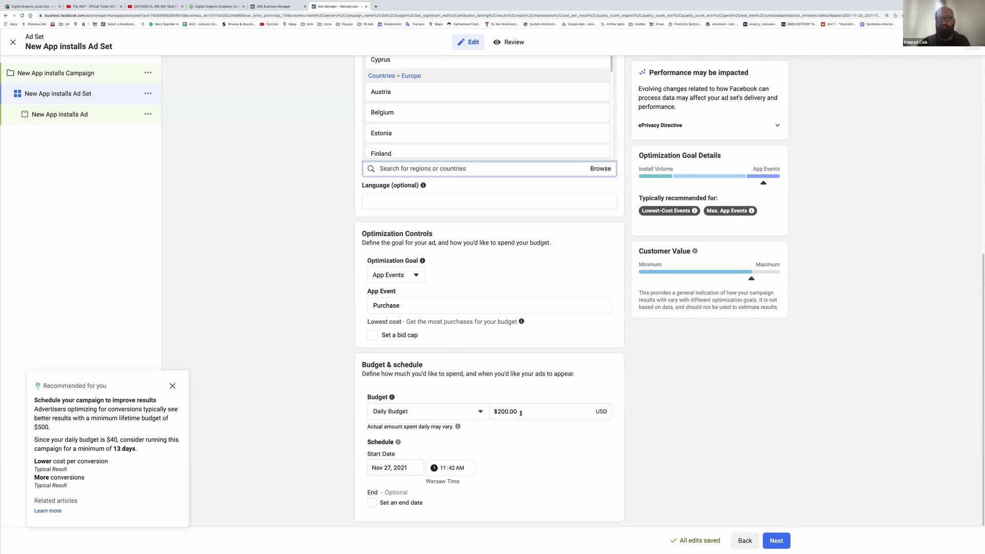
# Set the ad set's daily budget to $500
pyautogui.moveTo(521, 412); pyautogui.dragTo(486, 412)
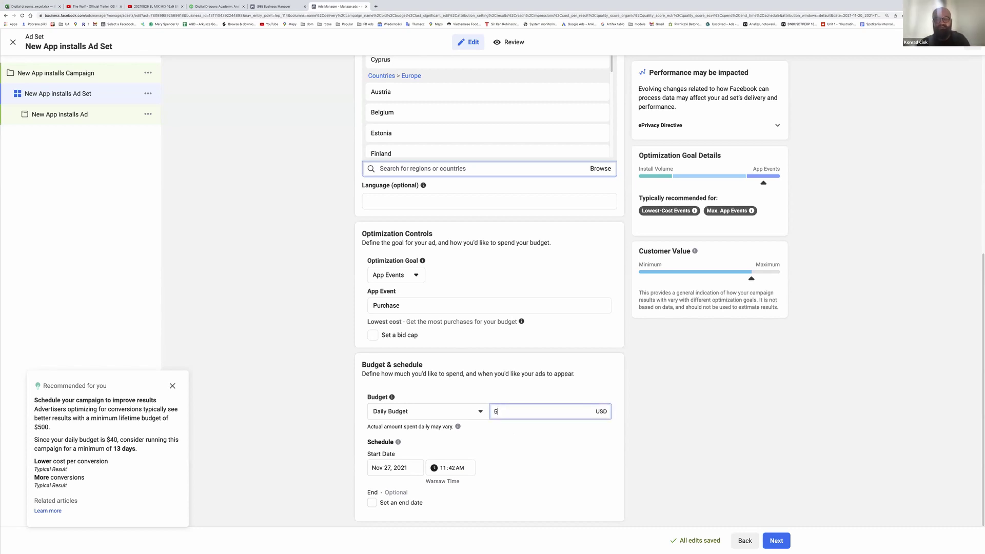
pyautogui.write('500')
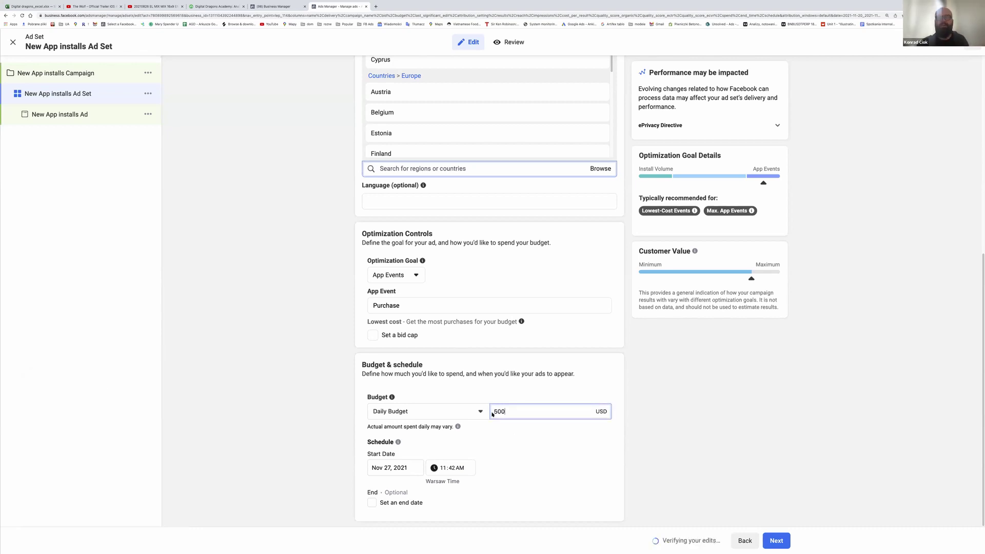
pyautogui.click(536, 443)
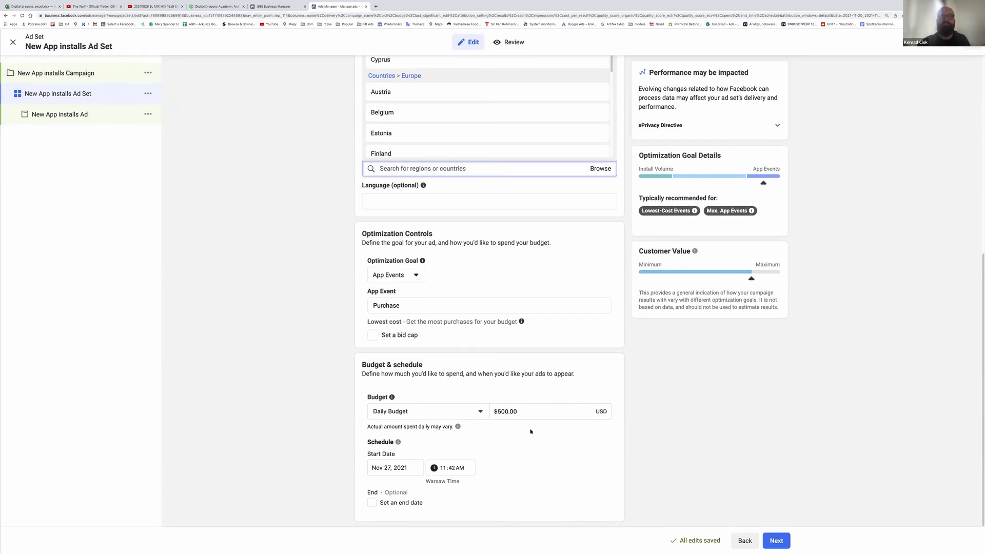
# Check the ad set's app and audience settings, continue to New App installs Ad, and view its Instagram account options
pyautogui.scroll(4, 467, 290)
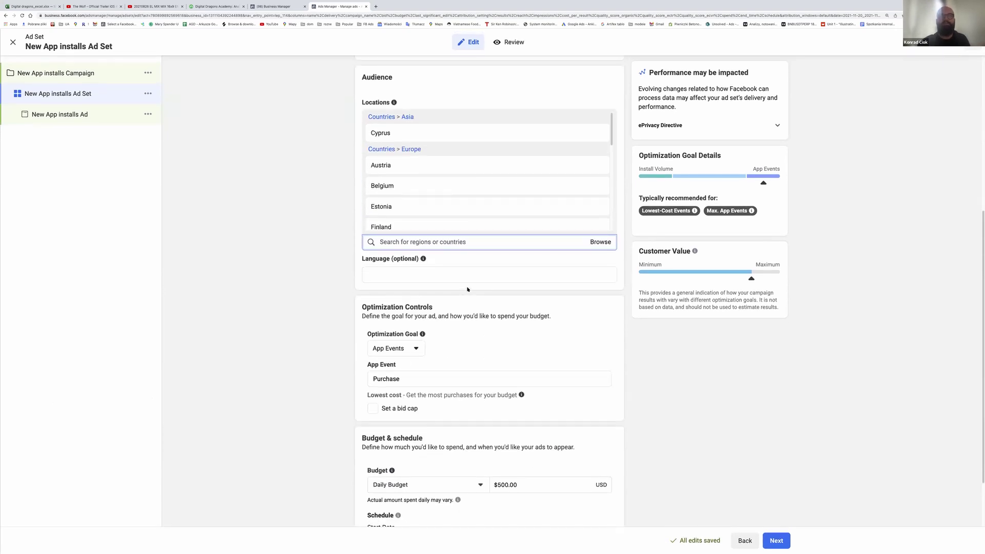
pyautogui.scroll(3, 466, 295)
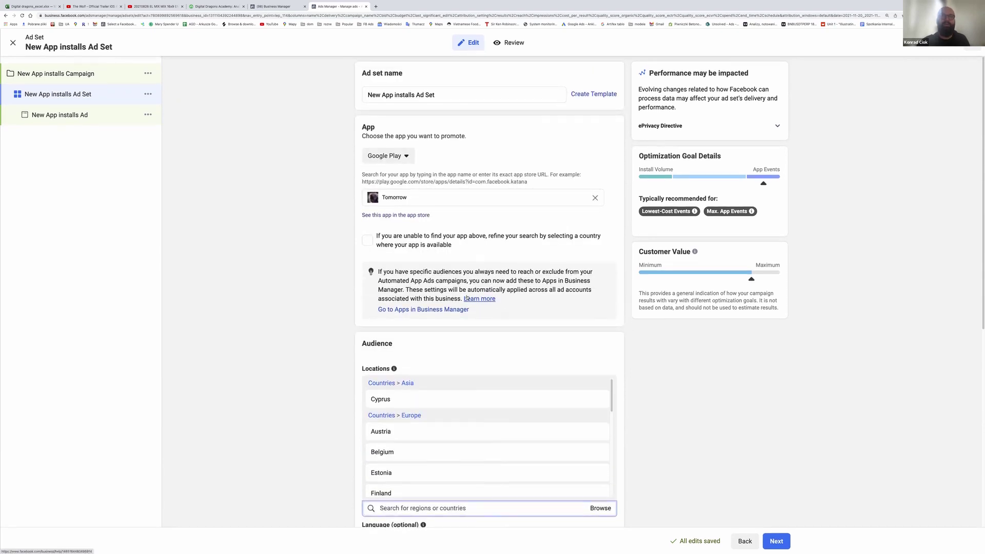
pyautogui.scroll(-1, 467, 298)
pyautogui.scroll(-10, 466, 296)
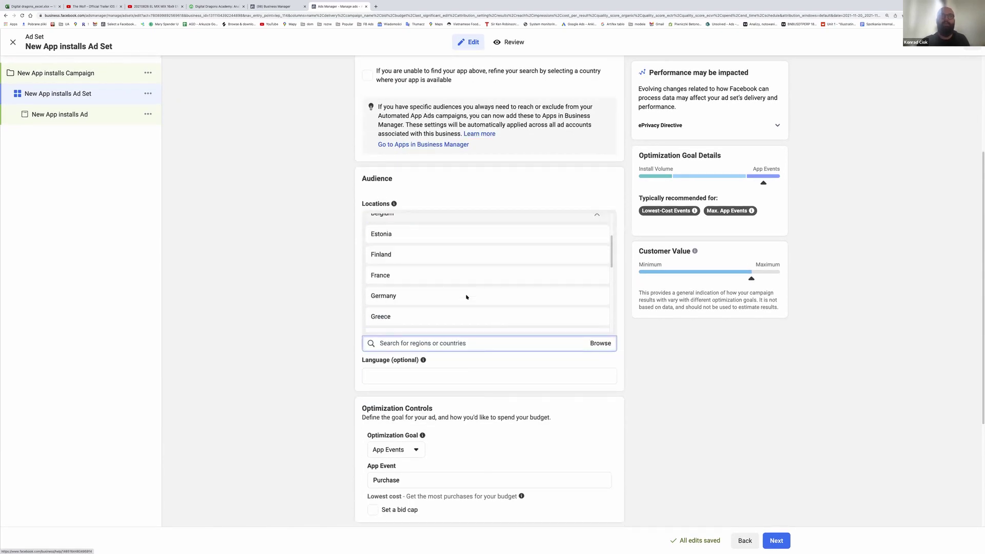
pyautogui.click(776, 541)
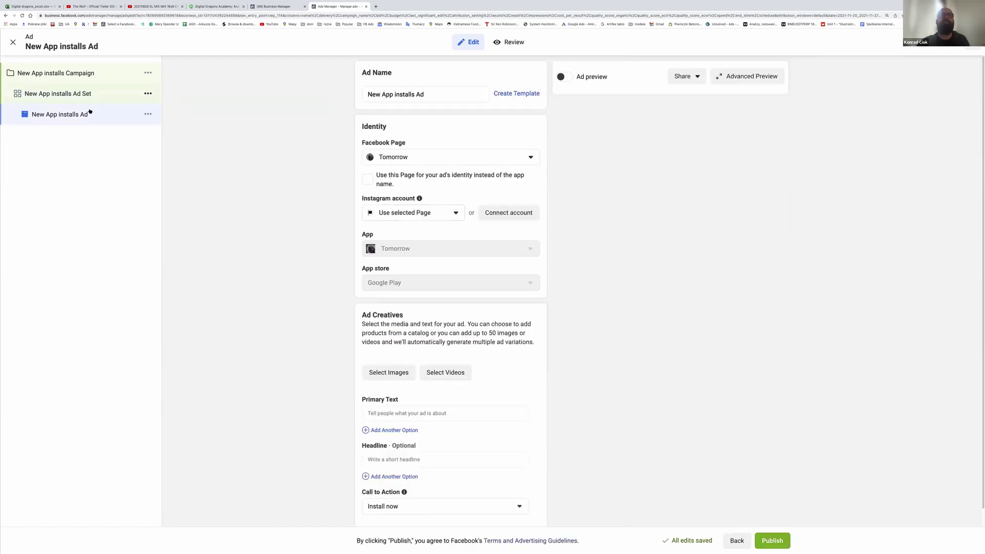
pyautogui.click(385, 213)
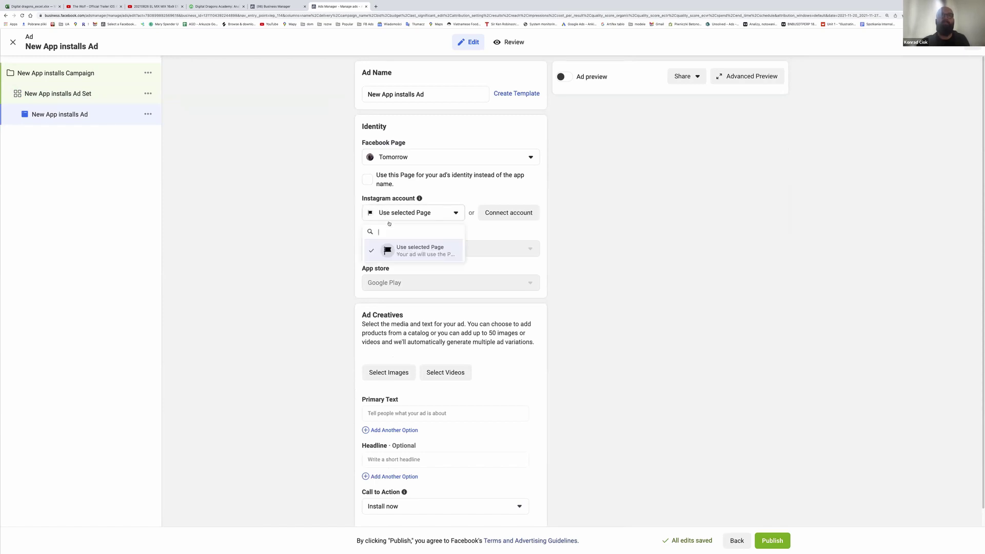
pyautogui.click(330, 250)
# Add four business videos from the Tomorrow folder: GP1 16x9 in 15s and 30s, GP1 1080 × 1080 in 15s, and GP2 16x9 in 15s
pyautogui.scroll(-1, 330, 250)
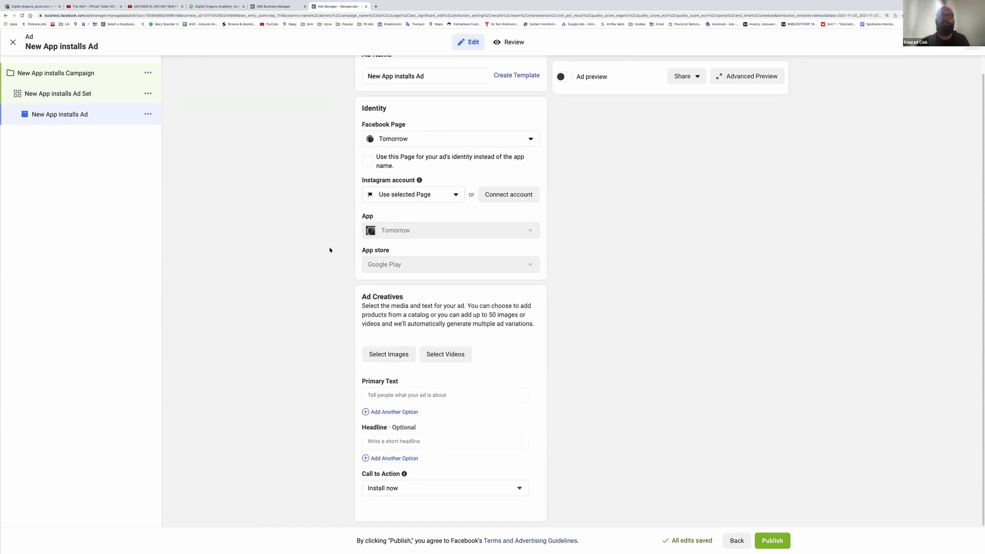
pyautogui.click(435, 356)
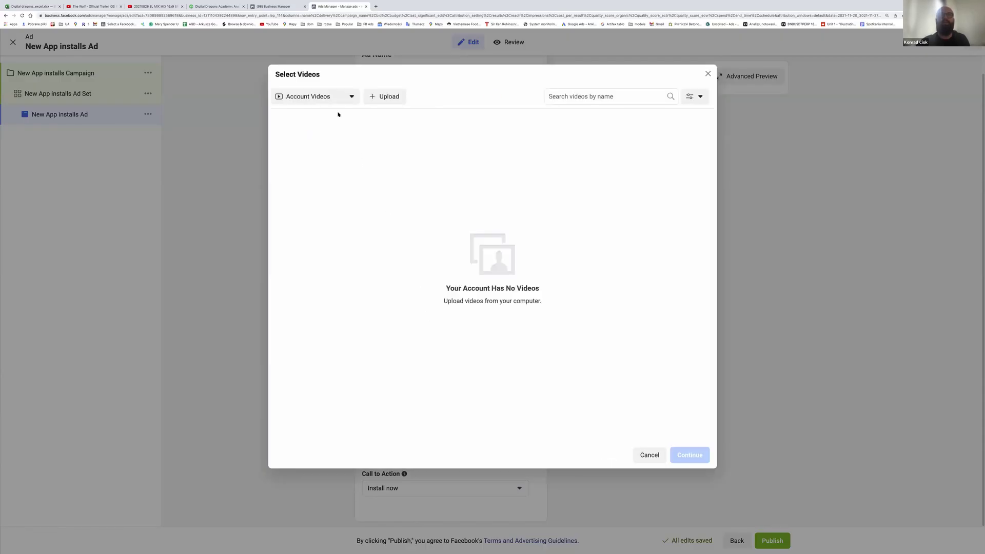
pyautogui.click(334, 97)
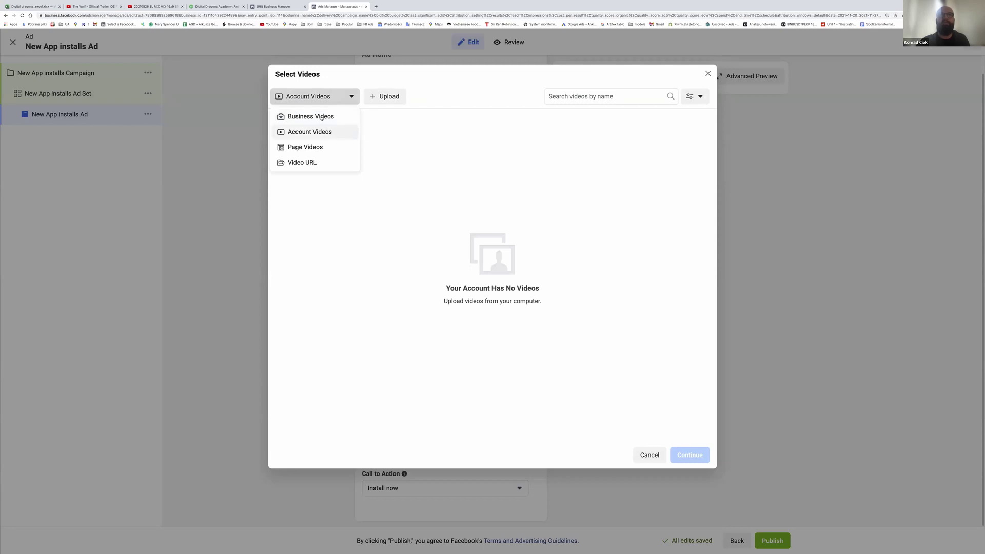
pyautogui.click(321, 118)
pyautogui.click(351, 155)
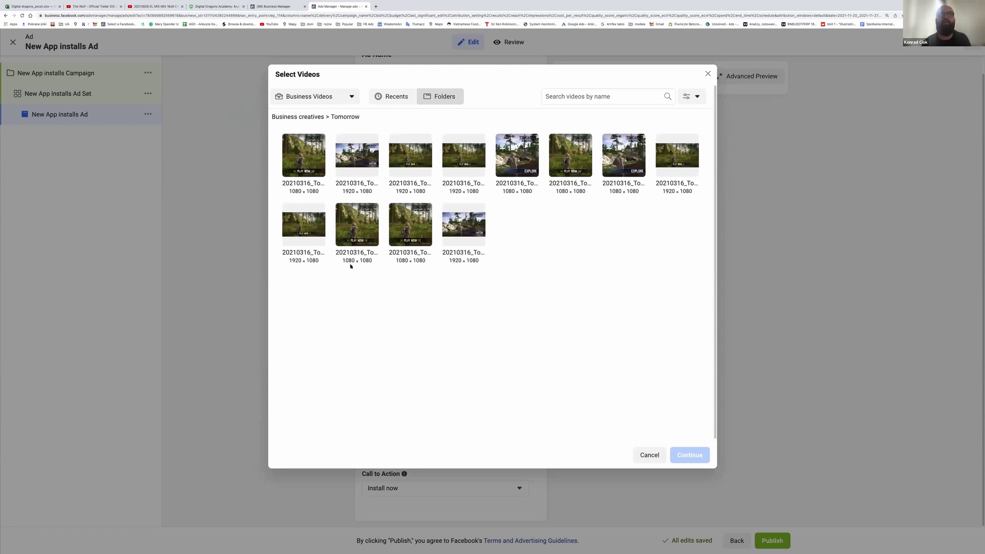
pyautogui.click(350, 164)
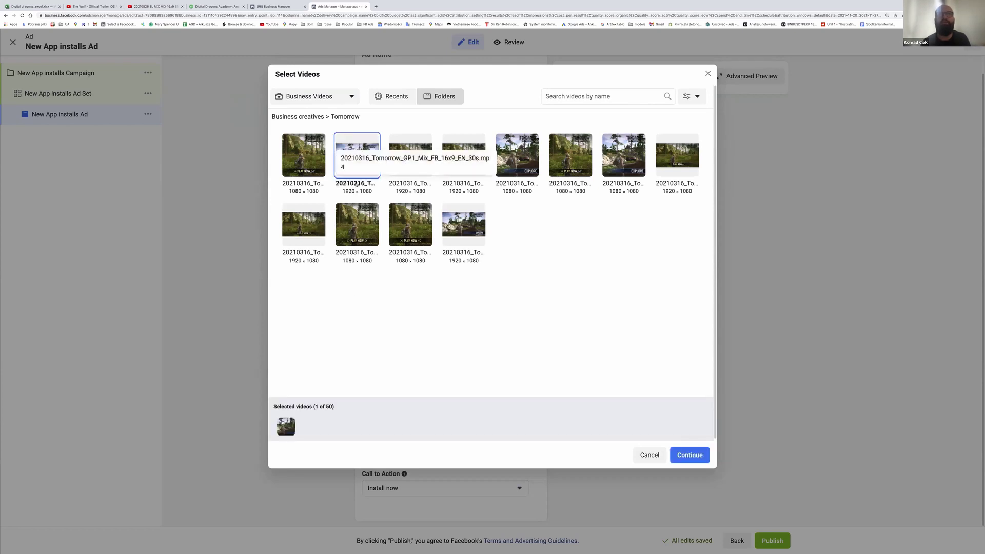
pyautogui.click(513, 185)
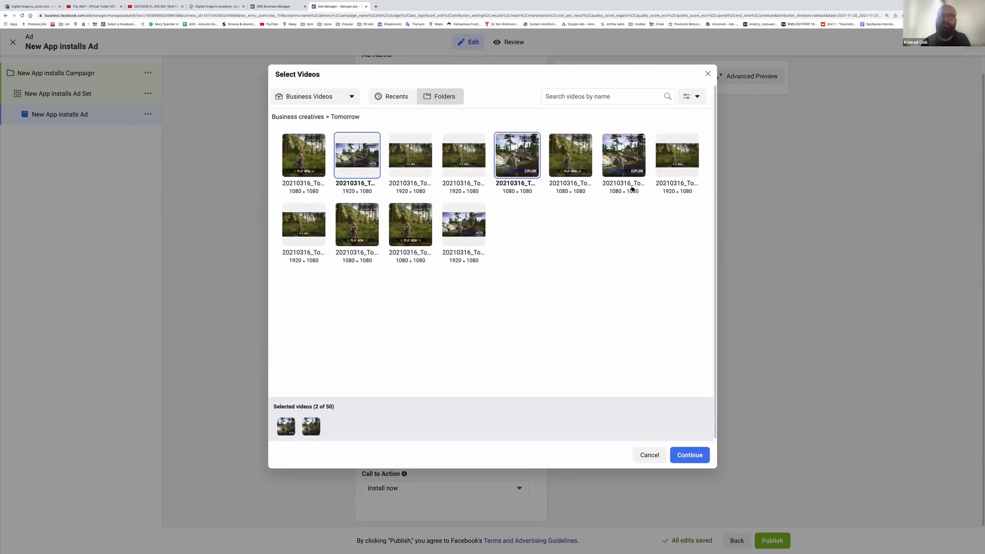
pyautogui.click(667, 186)
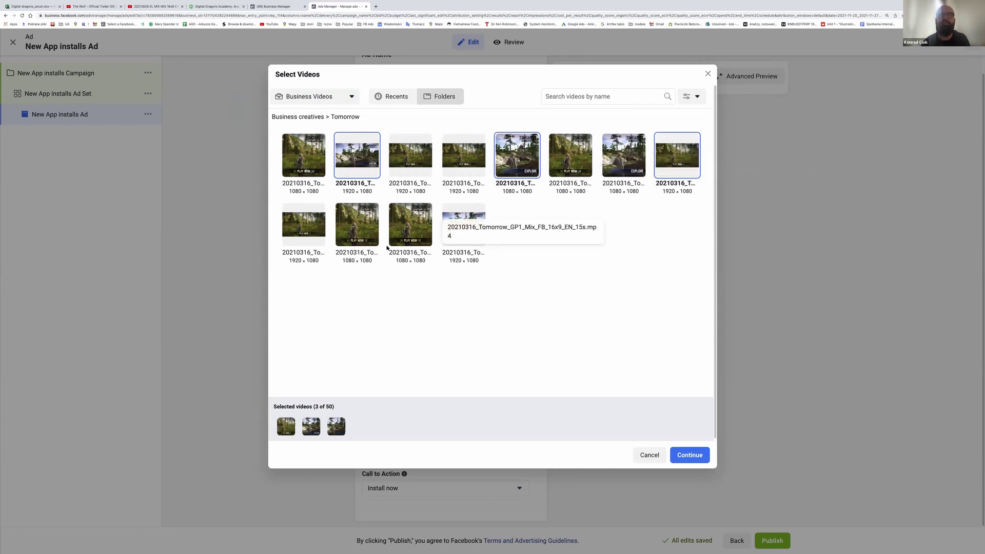
pyautogui.click(452, 255)
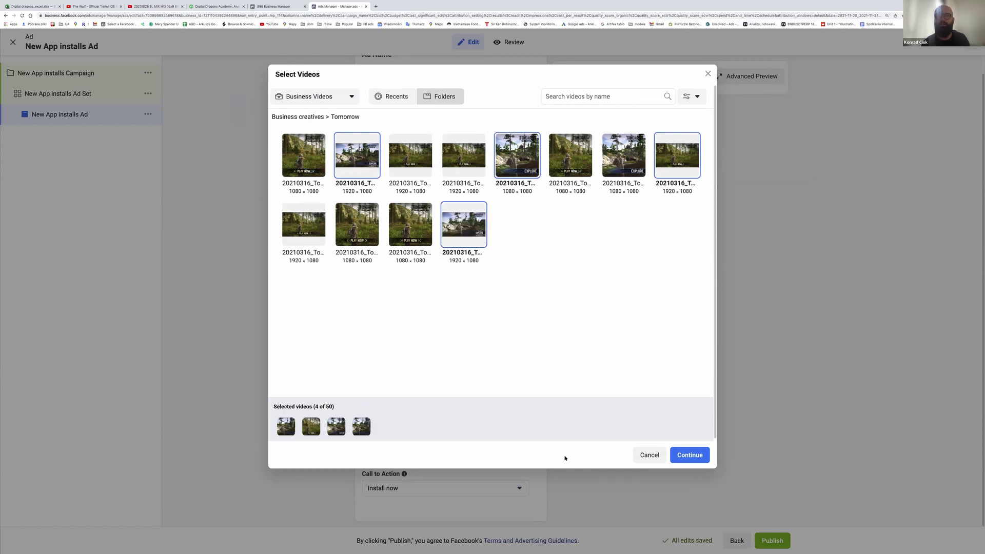
pyautogui.click(685, 455)
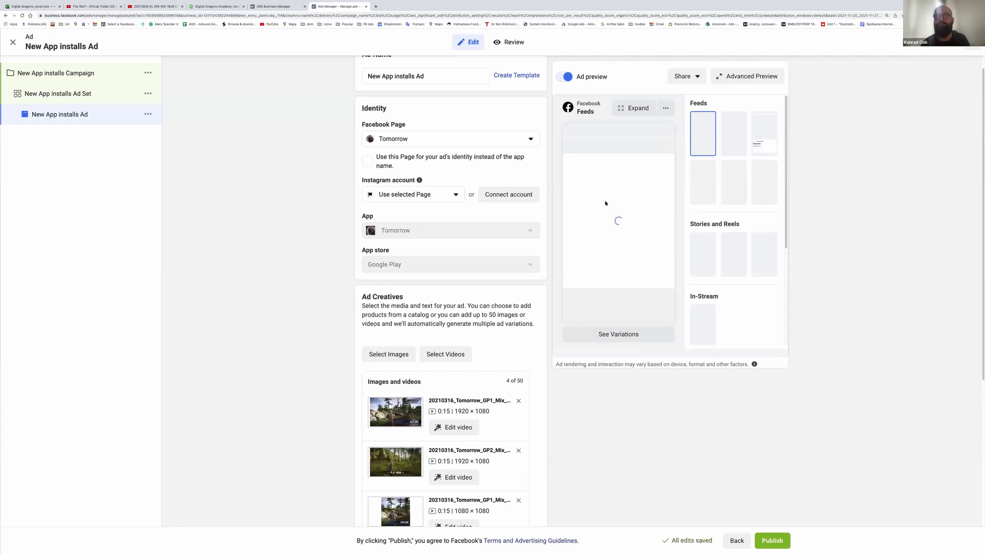
# Play the ad's video in the expanded Mobile News Feed preview, close it, and briefly play it in the inline Feeds preview
pyautogui.click(627, 108)
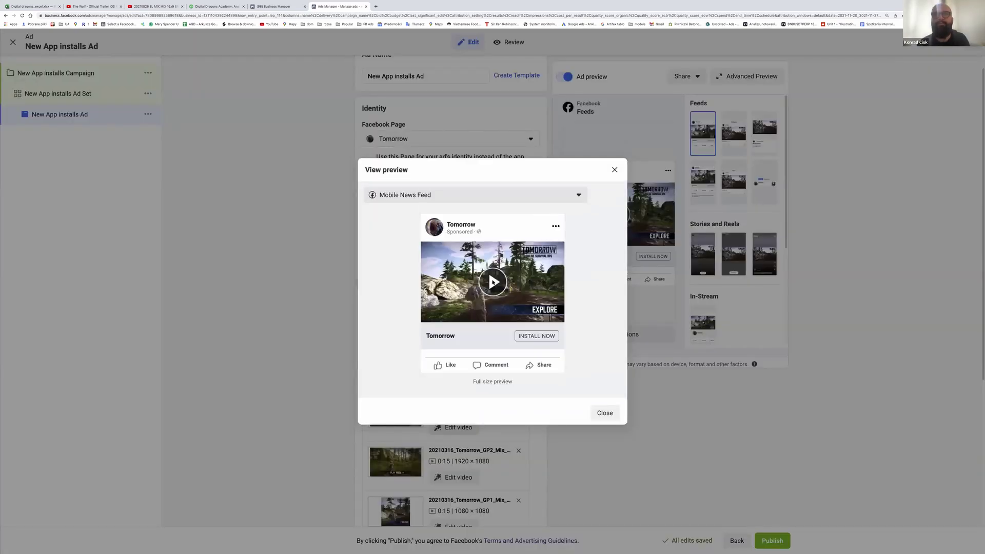
pyautogui.click(493, 282)
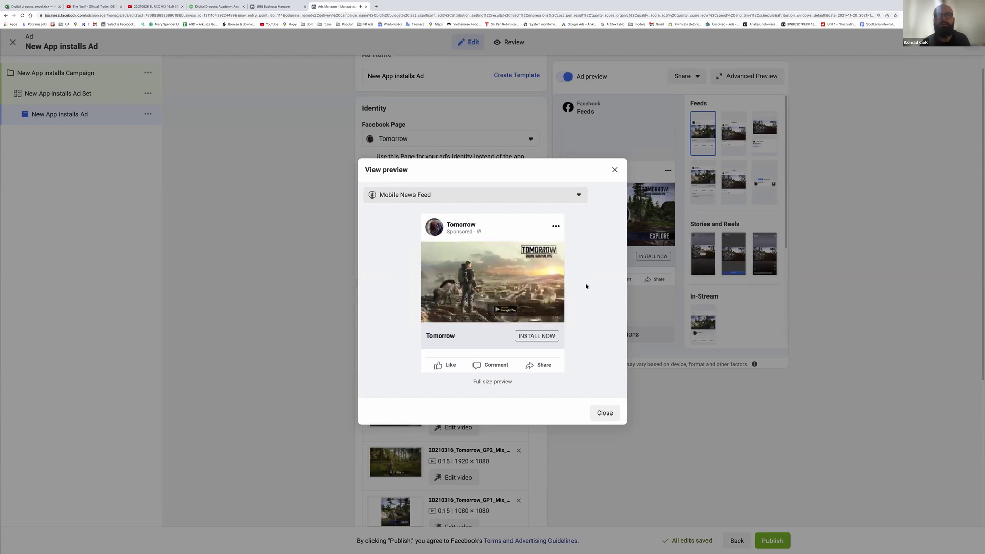
pyautogui.click(613, 177)
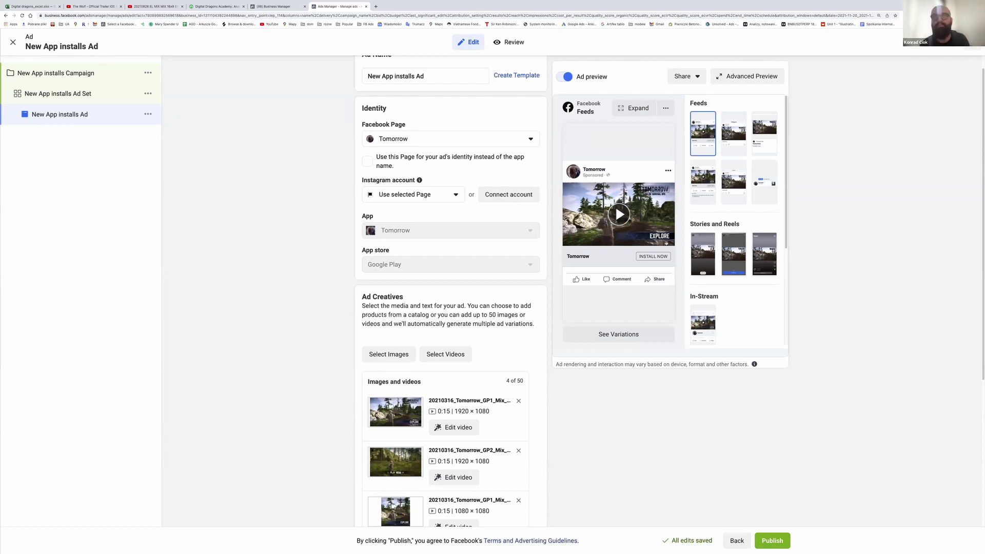
pyautogui.click(615, 216)
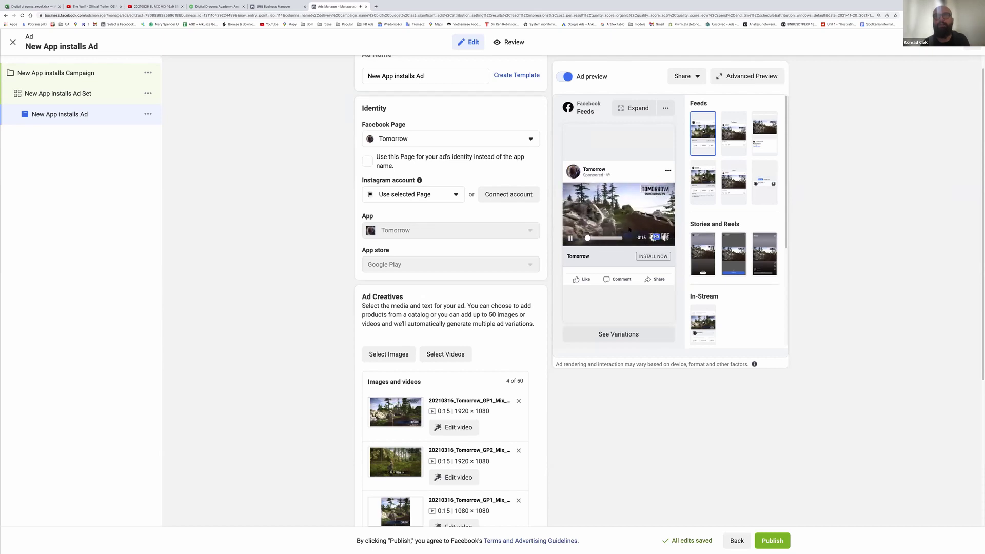
pyautogui.click(571, 239)
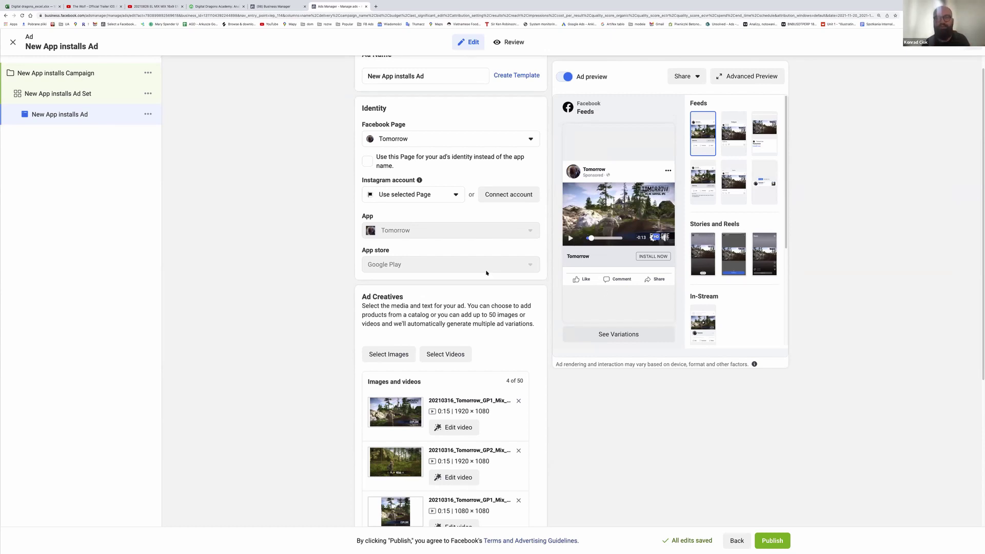
# Enter PLAY NOW as the ad's primary text and add THE BEST GAME as a second primary text option
pyautogui.scroll(-2, 487, 371)
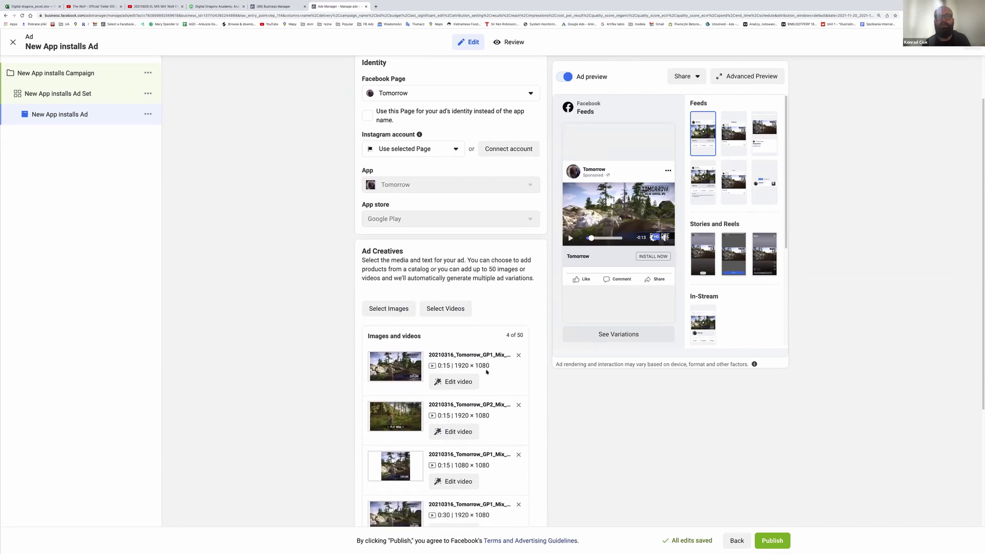
pyautogui.scroll(-2, 404, 453)
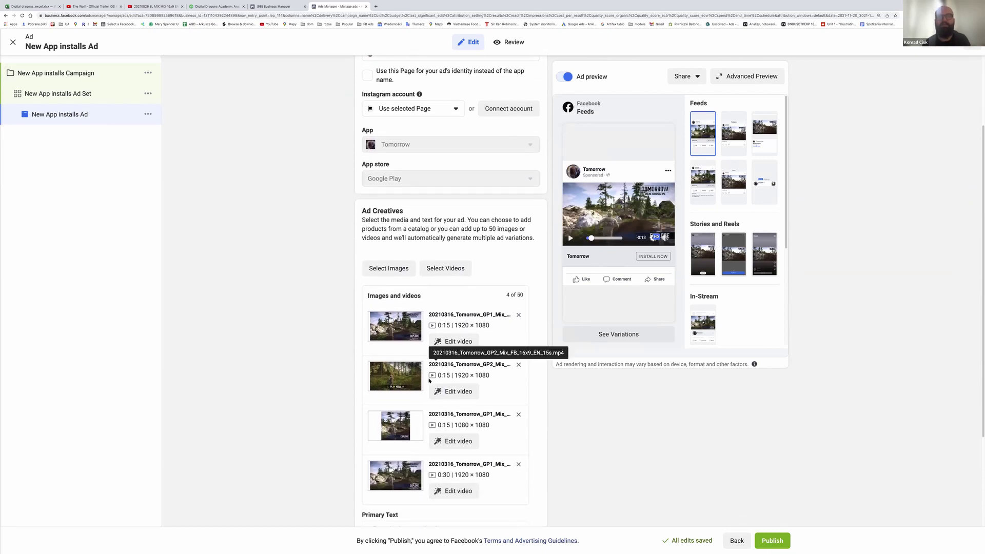
pyautogui.scroll(-5, 445, 348)
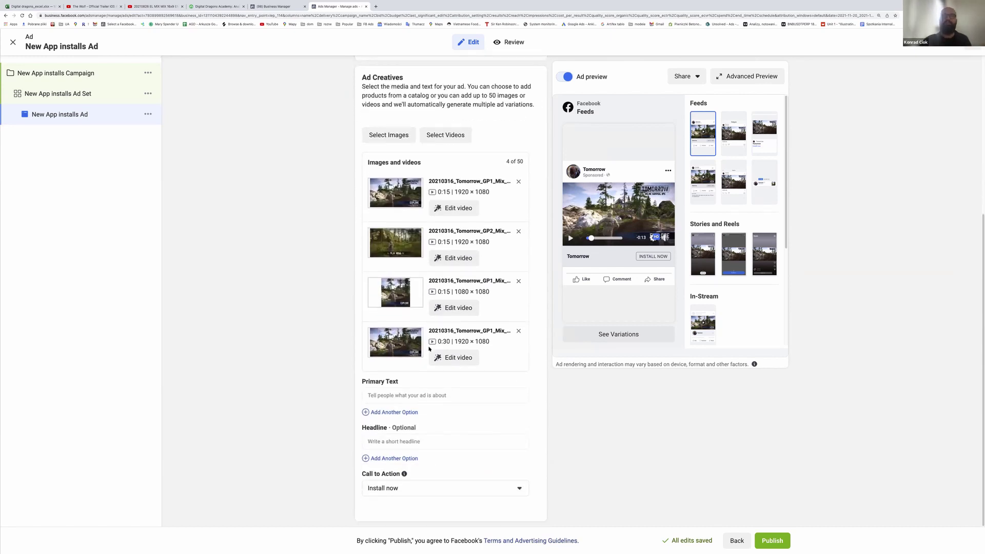
pyautogui.click(387, 396)
pyautogui.write('PLAY')
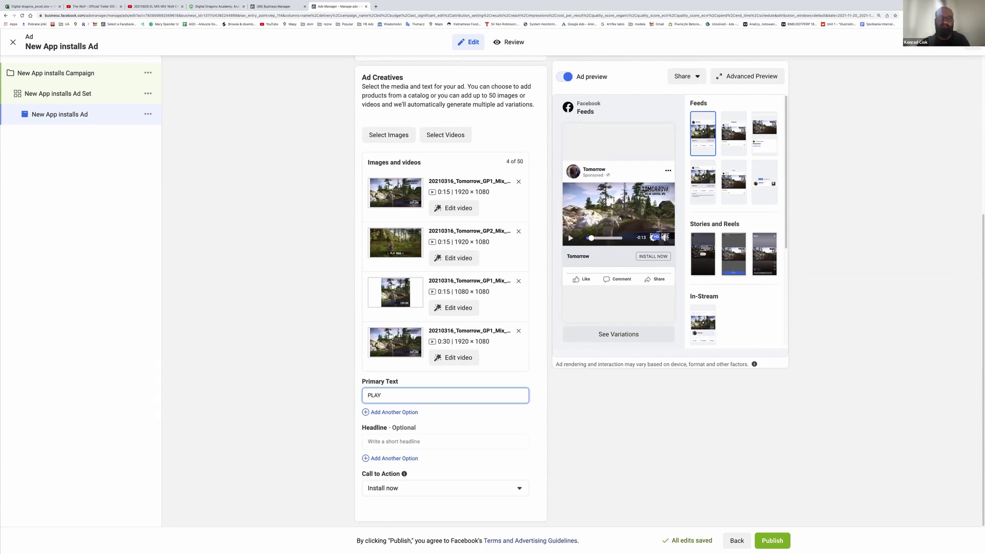
pyautogui.write(' NOW')
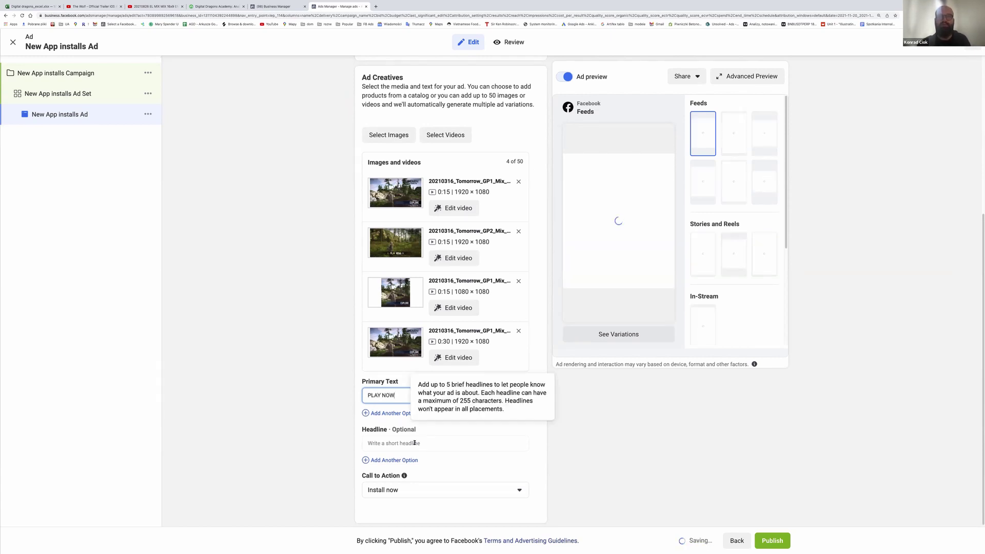
pyautogui.click(382, 414)
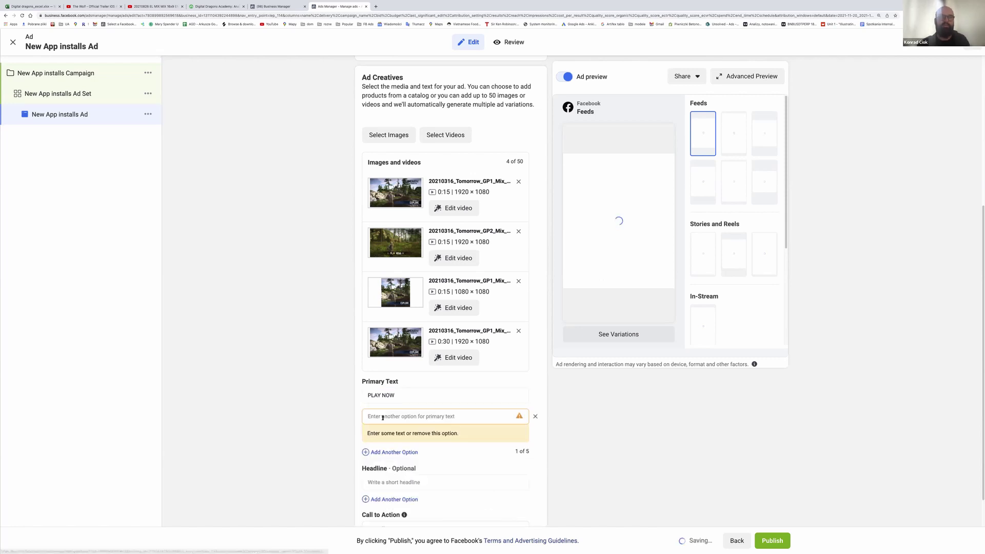
pyautogui.write('T')
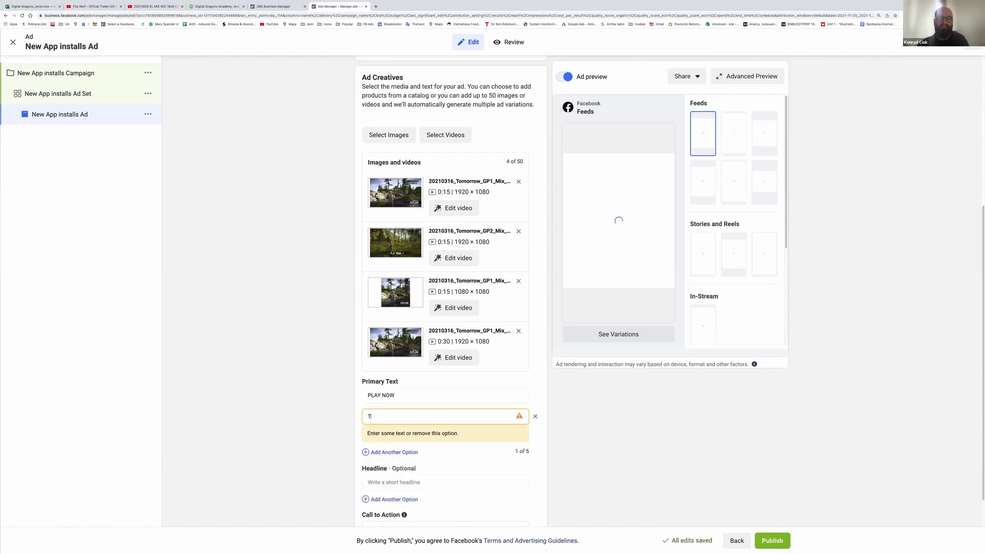
pyautogui.write('HE BEST GAME')
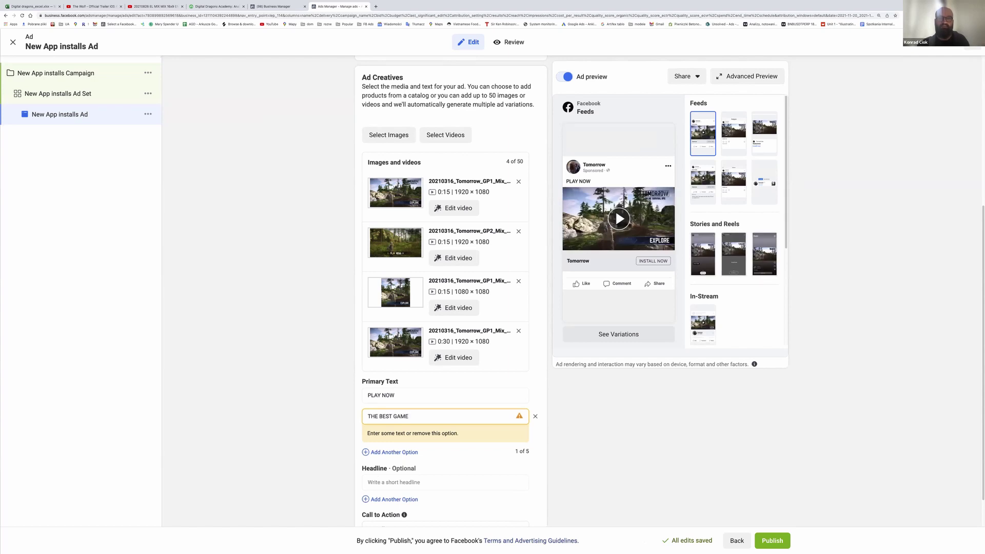
# Change the second primary text option to THE BEST SURVIVAL GAME SO FAR
pyautogui.press('BackSpace')
pyautogui.press('BackSpace')
pyautogui.press('BackSpace')
pyautogui.press('BackSpace')
pyautogui.write('S')
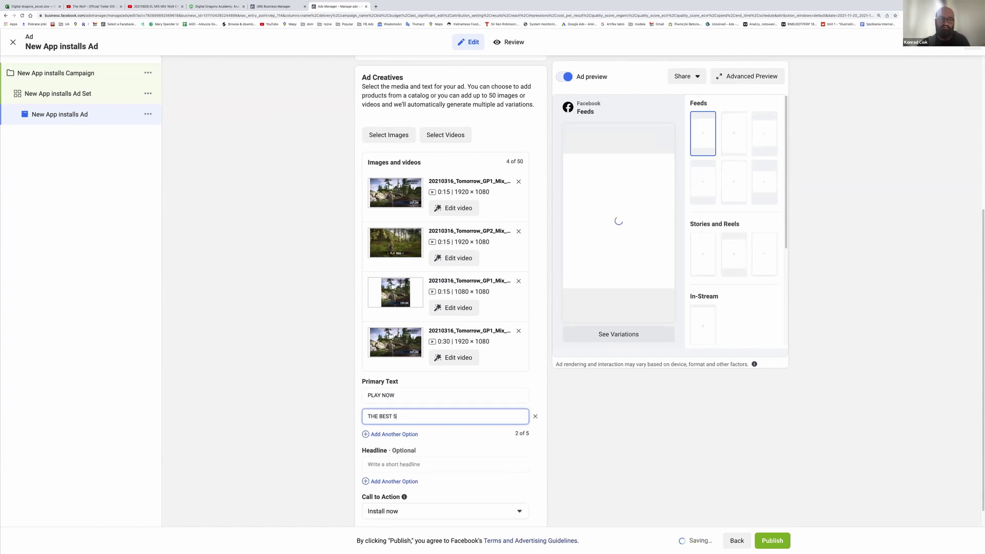
pyautogui.write('URVIVAL ')
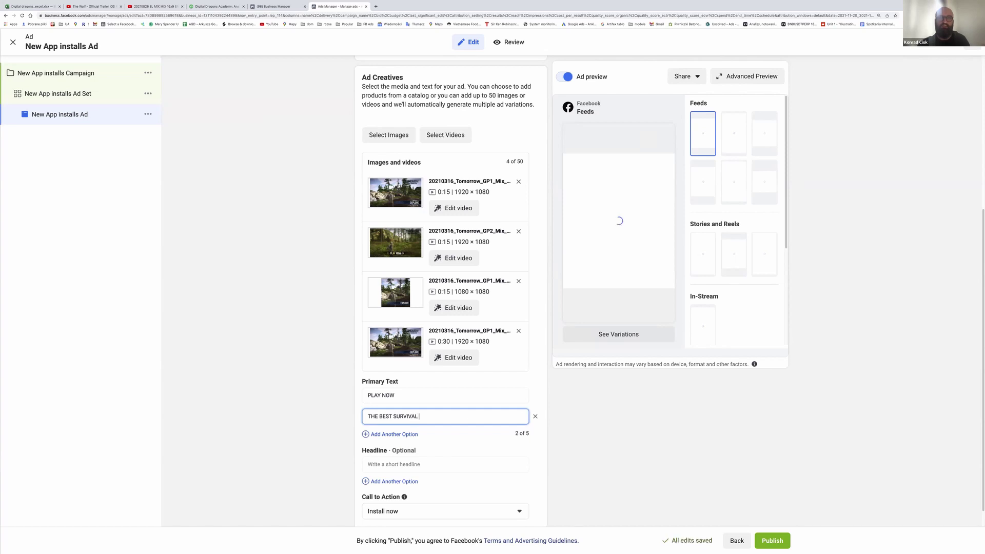
pyautogui.write('GAME SO FAR')
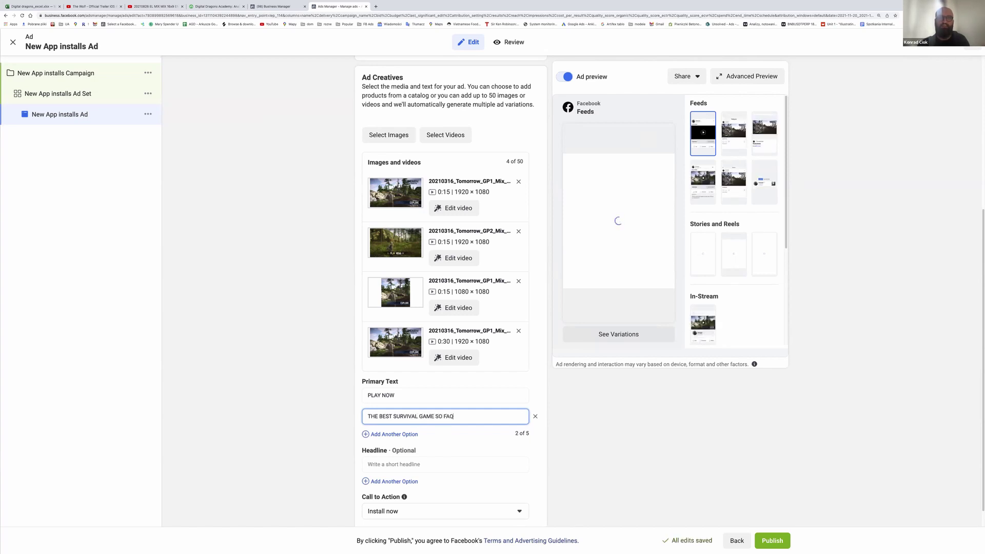
# Enter INSTALL NOW FOR FREE as the ad's headline
pyautogui.click(388, 465)
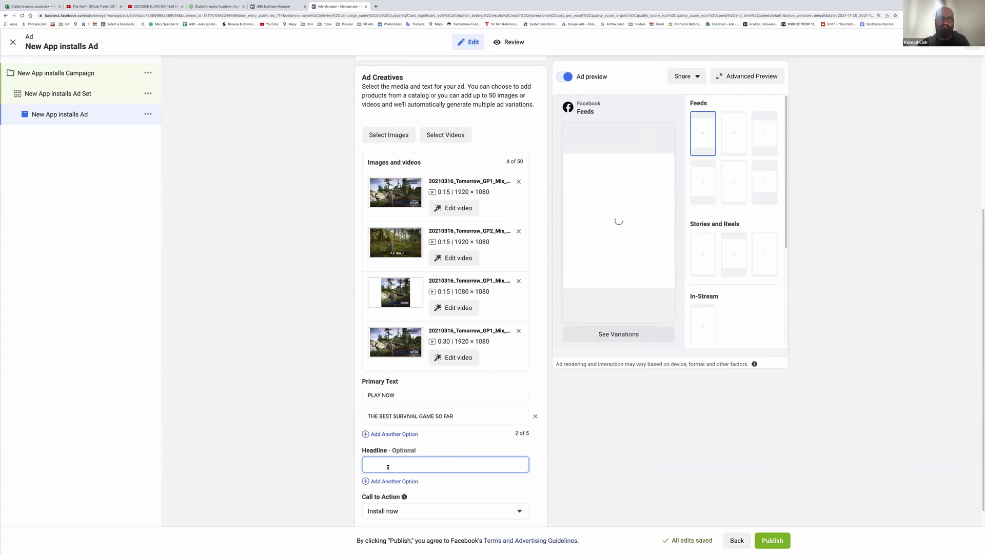
pyautogui.write('INSTALL NOW FOR F')
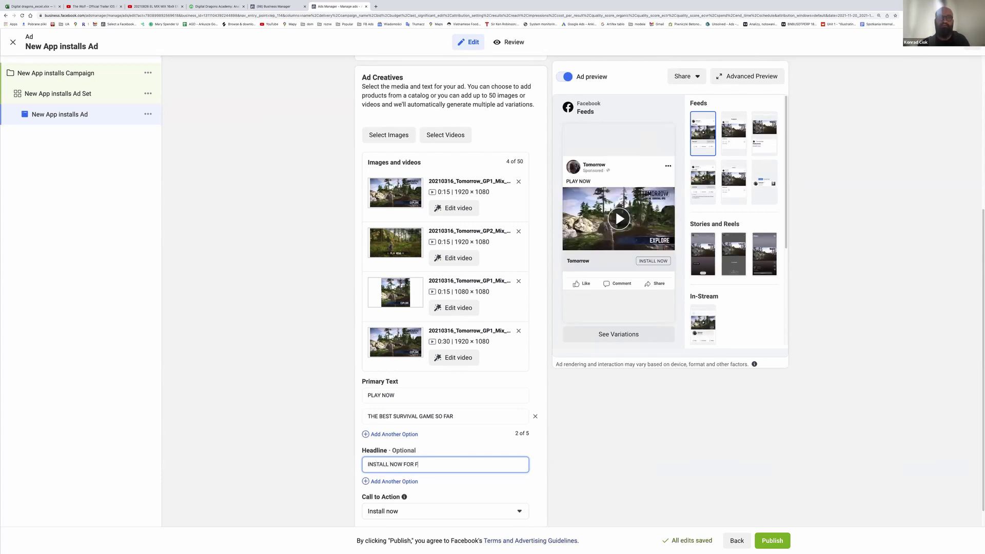
pyautogui.write('REE')
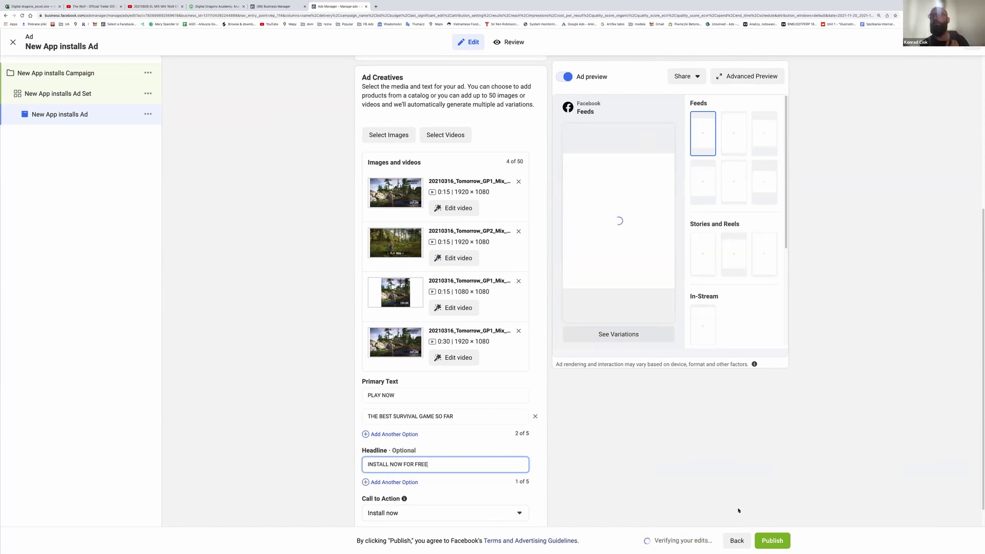
# Publish the campaign with its ad set and ad, and close the ad editor once publishing is complete
pyautogui.click(773, 540)
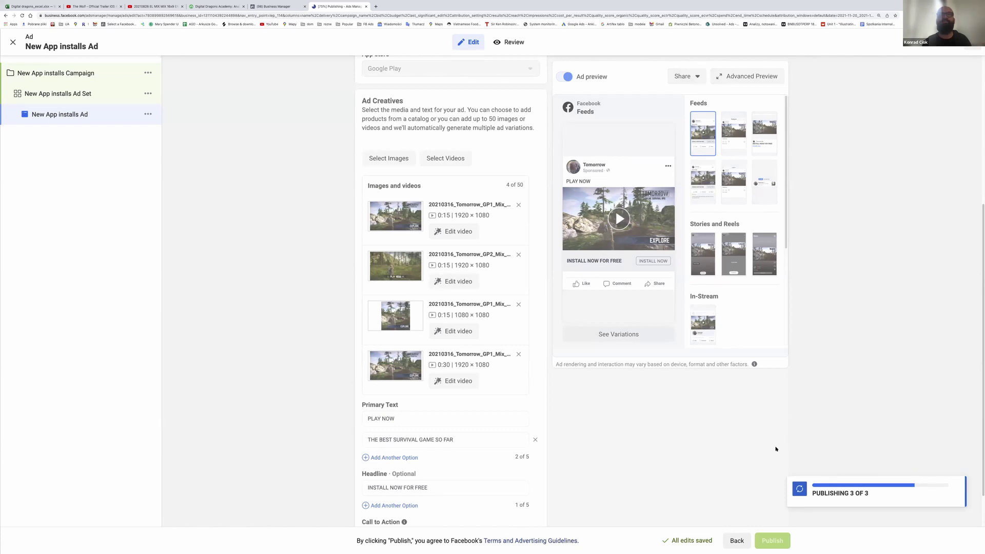
pyautogui.scroll(5, 589, 400)
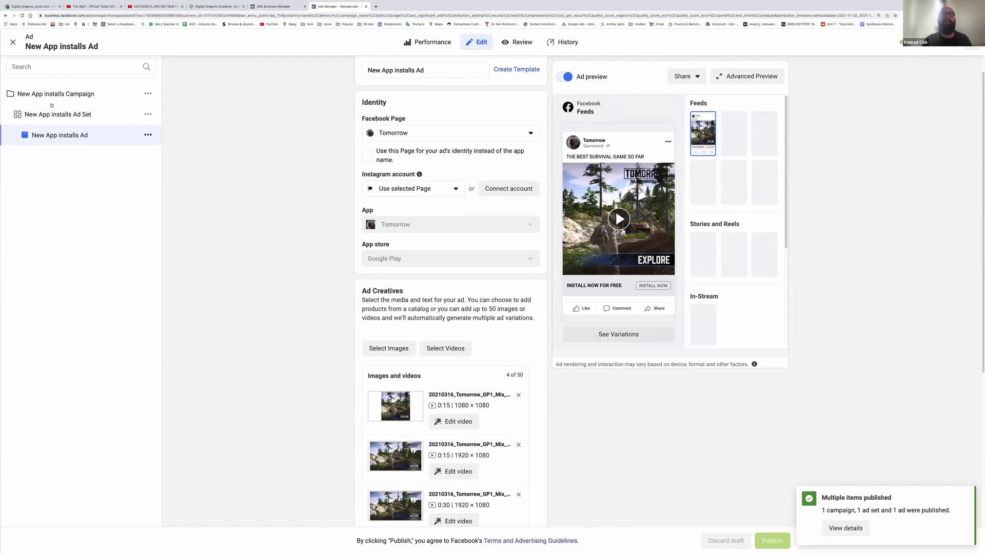
pyautogui.click(13, 42)
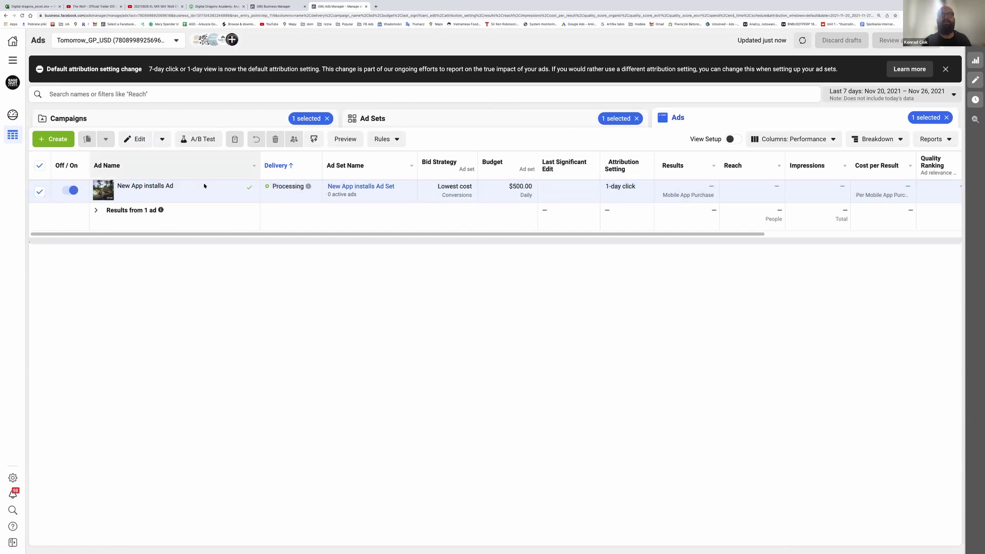
# Check the published ad's row in the ads list, and view the ad set list for its delivery status and budget
pyautogui.moveTo(238, 237); pyautogui.dragTo(213, 234)
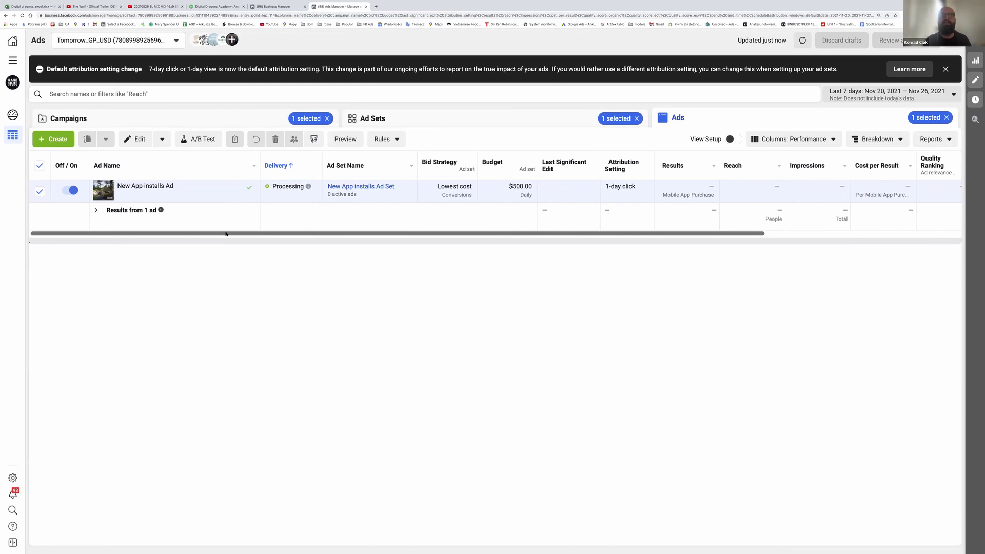
pyautogui.moveTo(226, 234); pyautogui.dragTo(188, 234)
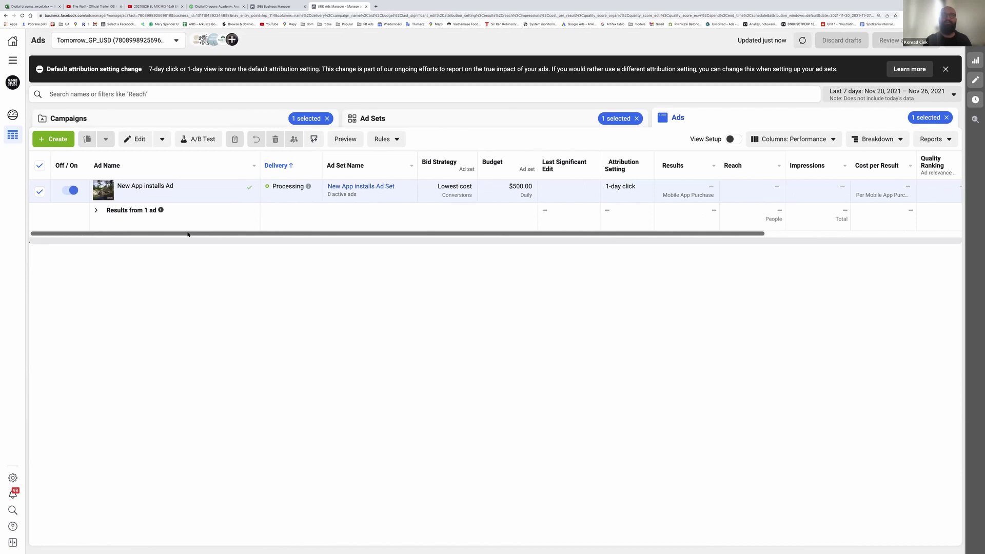
pyautogui.click(362, 120)
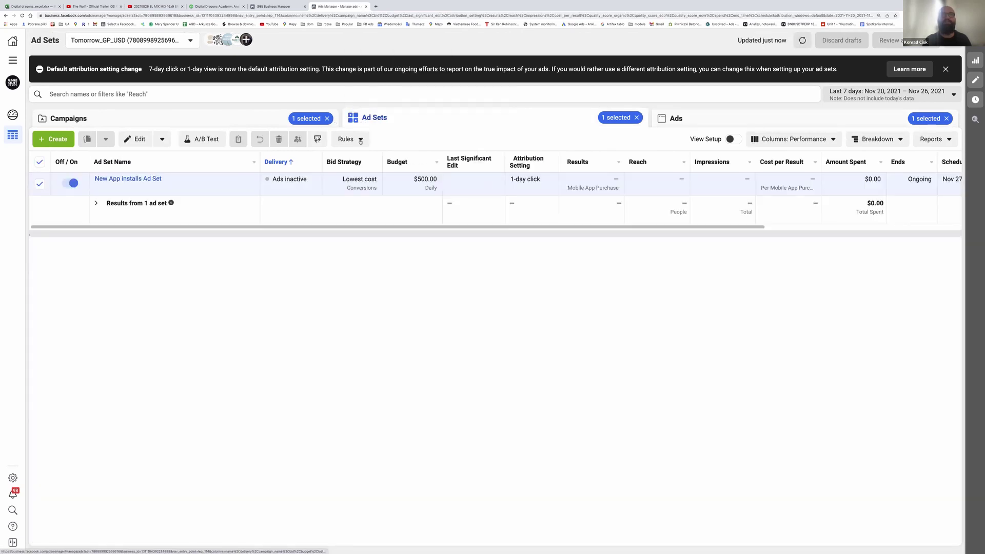
pyautogui.moveTo(362, 117)
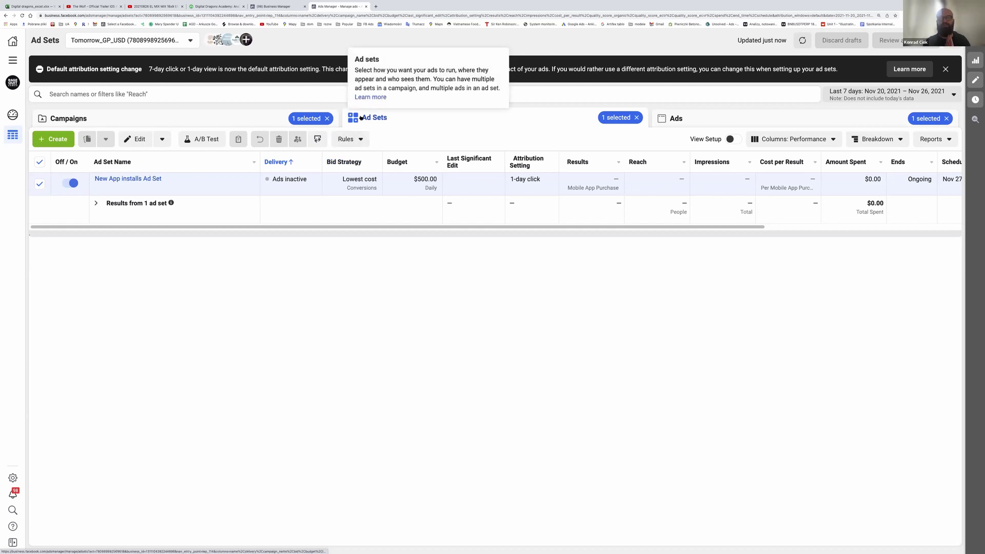